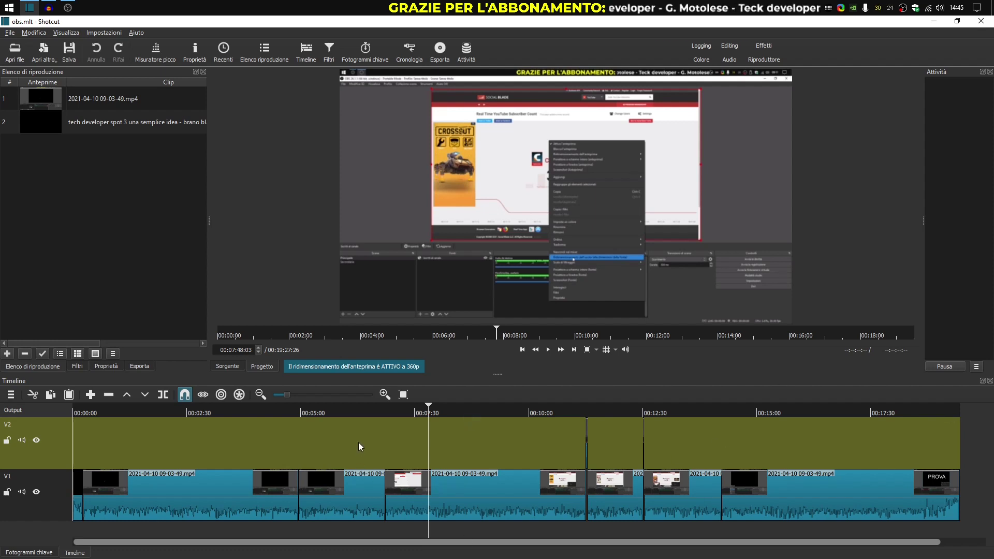
Step: Switch to Audacity and open the video file "corso obs ep. 2 Scene e fonti.mp4" from the Desktop as an audio track
left_click(48, 10)
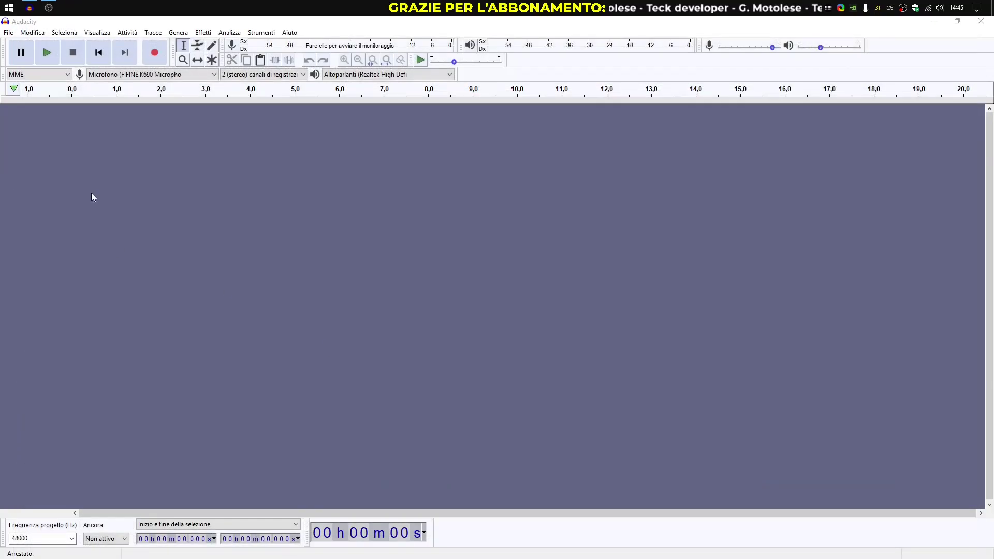
left_click(8, 32)
left_click(83, 56)
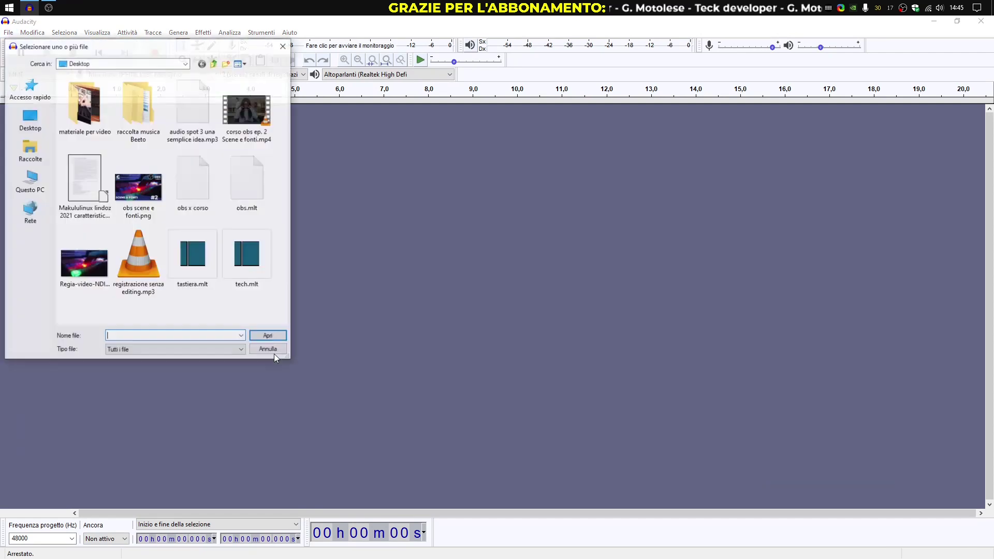
left_click(258, 120)
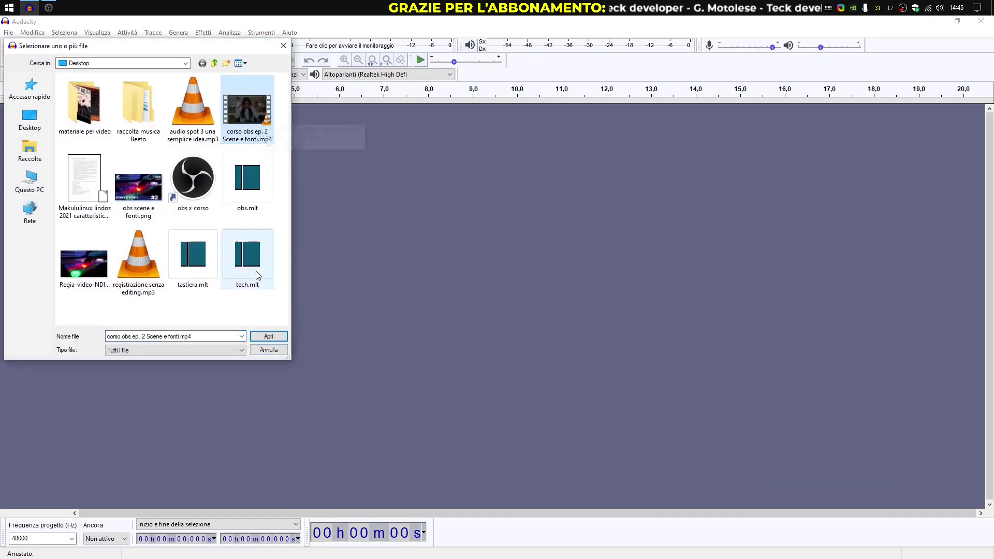
left_click(268, 338)
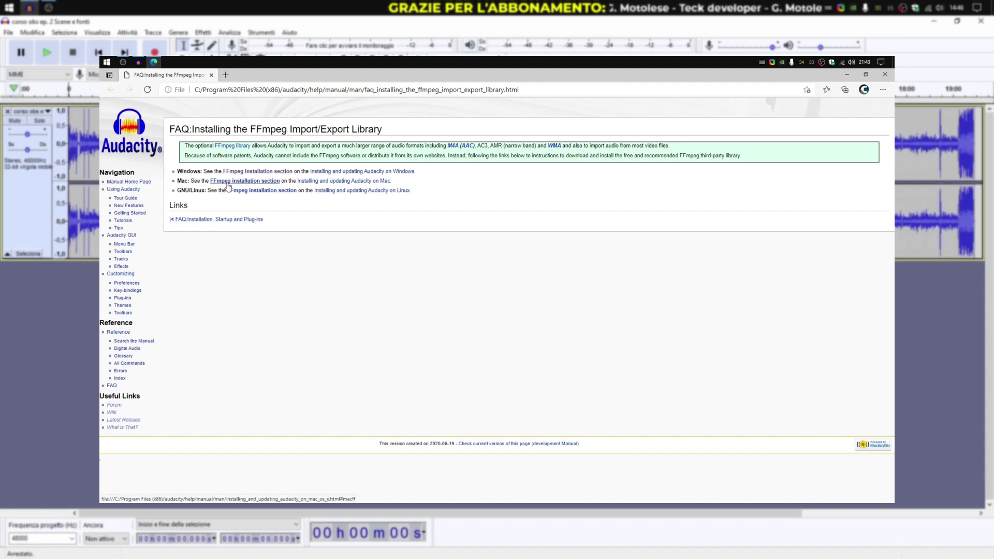
Step: Consult the FFmpeg installation section for Windows in the Audacity manual
left_click(252, 172)
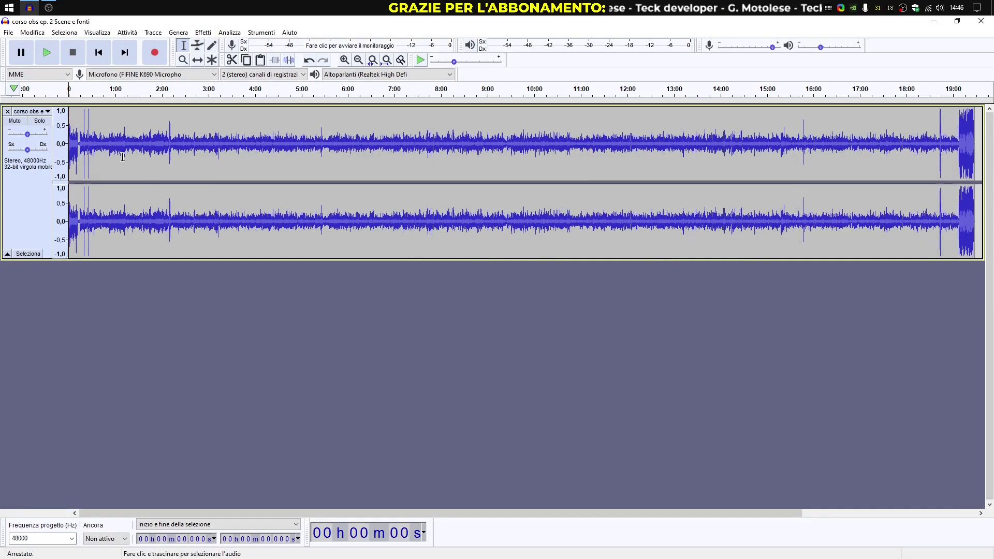
Step: Select the track's opening up to about 14 s, its closing part from about 19:07, and the main section between them
left_click_drag(71, 135, 79, 136)
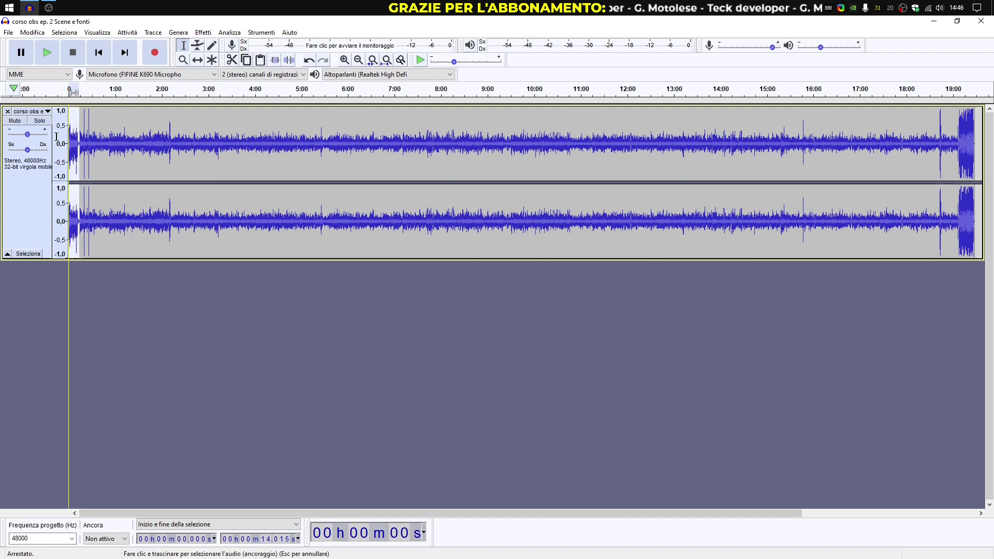
left_click_drag(959, 146, 975, 146)
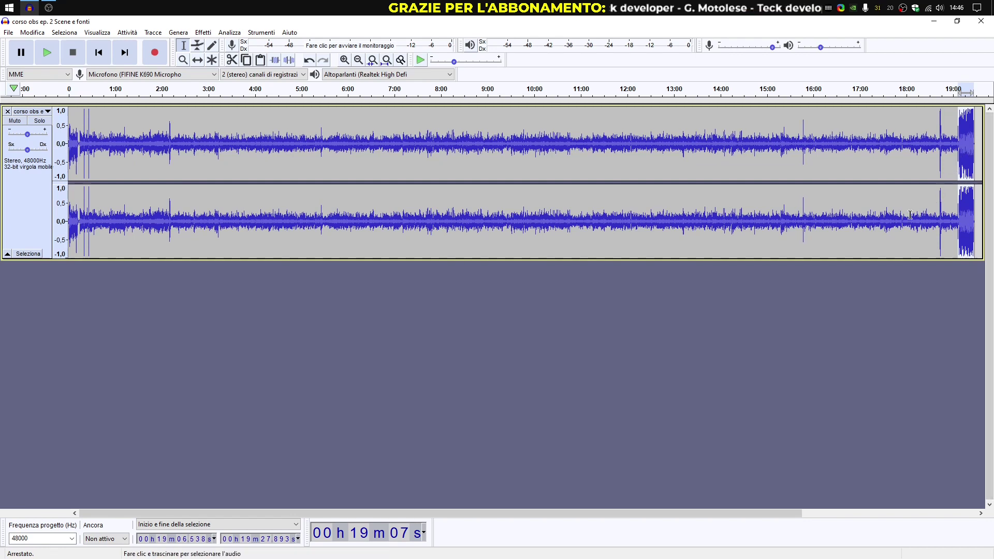
left_click(960, 148)
left_click_drag(959, 148, 79, 153)
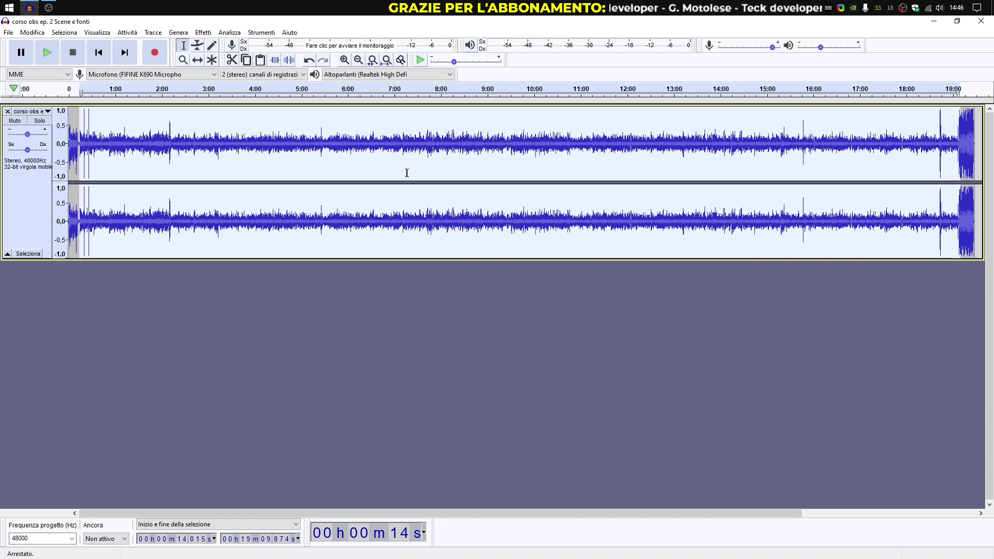
Step: Select the near-silent stretch between the opening and the speech, from about 13.1 s to 14.0 s
left_click(77, 142)
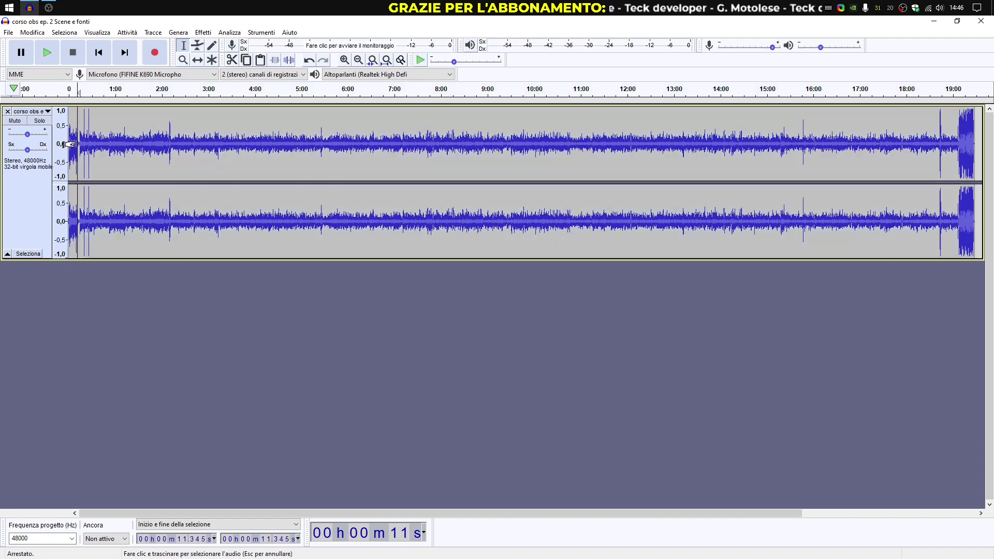
left_click(183, 59)
left_click_drag(64, 148, 101, 148)
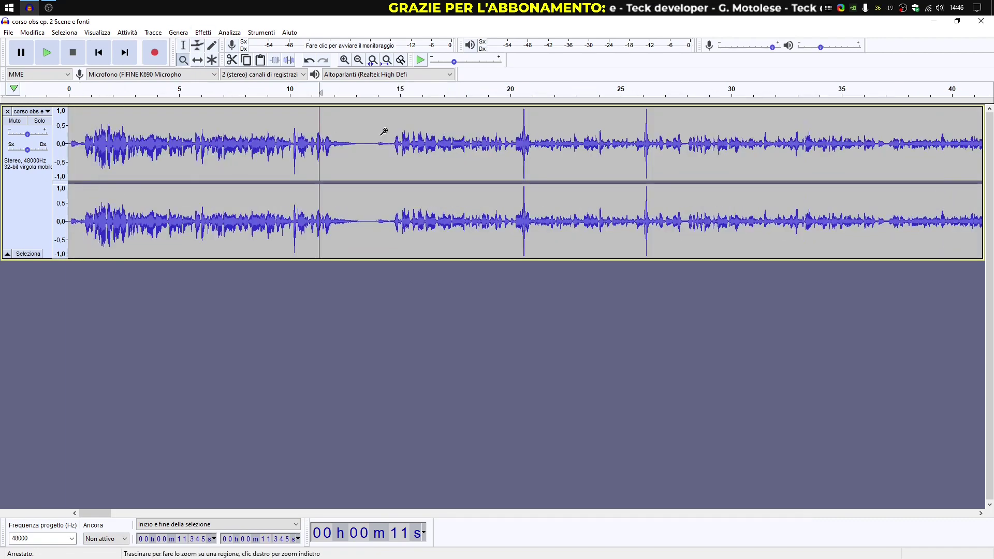
left_click_drag(291, 166, 292, 166)
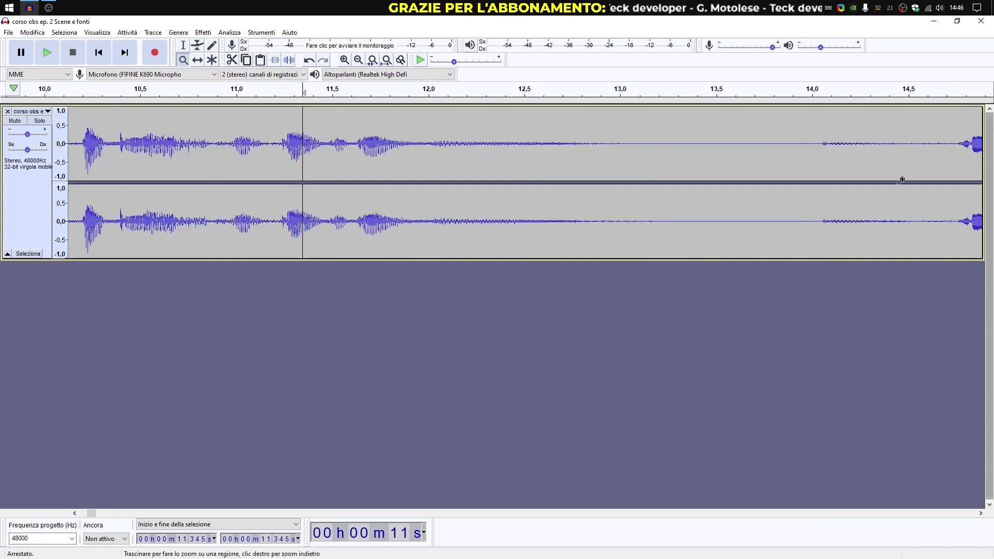
left_click(184, 46)
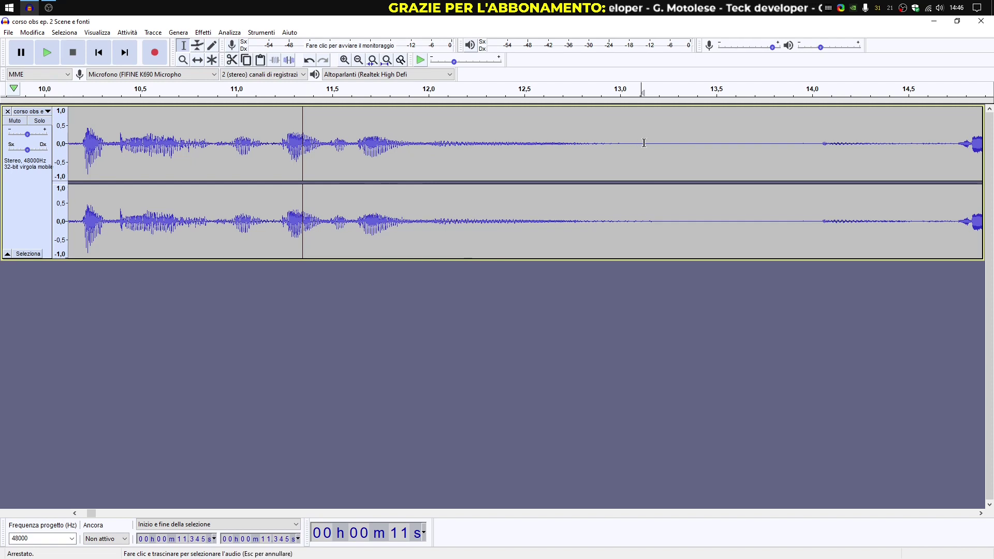
left_click_drag(641, 143, 812, 150)
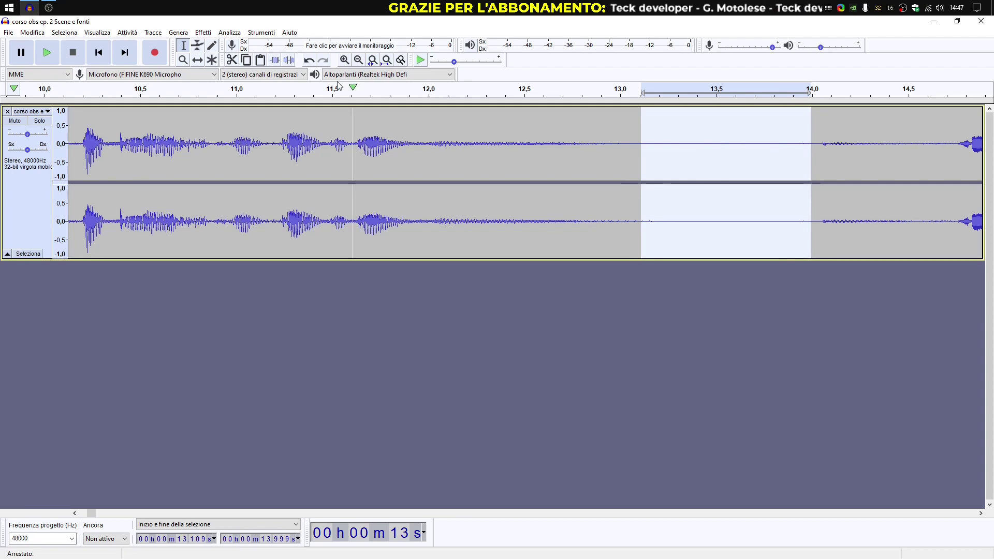
Step: Capture a noise profile from the selected near-silent stretch with Noise Reduction
left_click(204, 34)
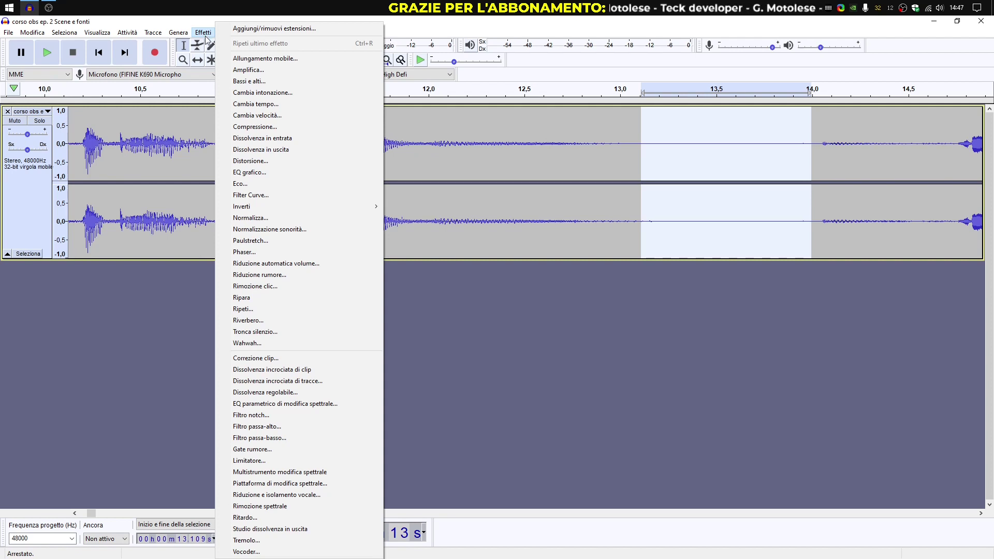
left_click(257, 275)
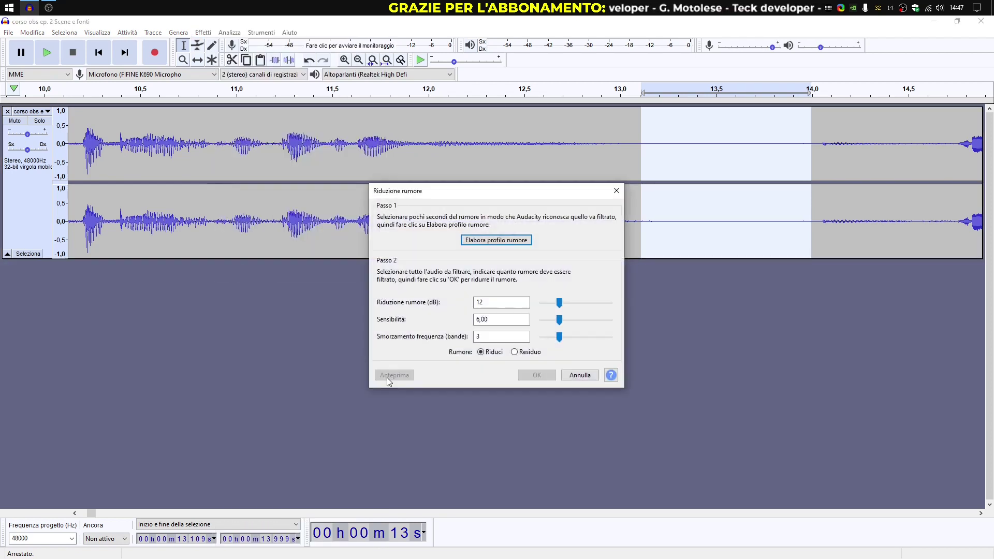
left_click(502, 242)
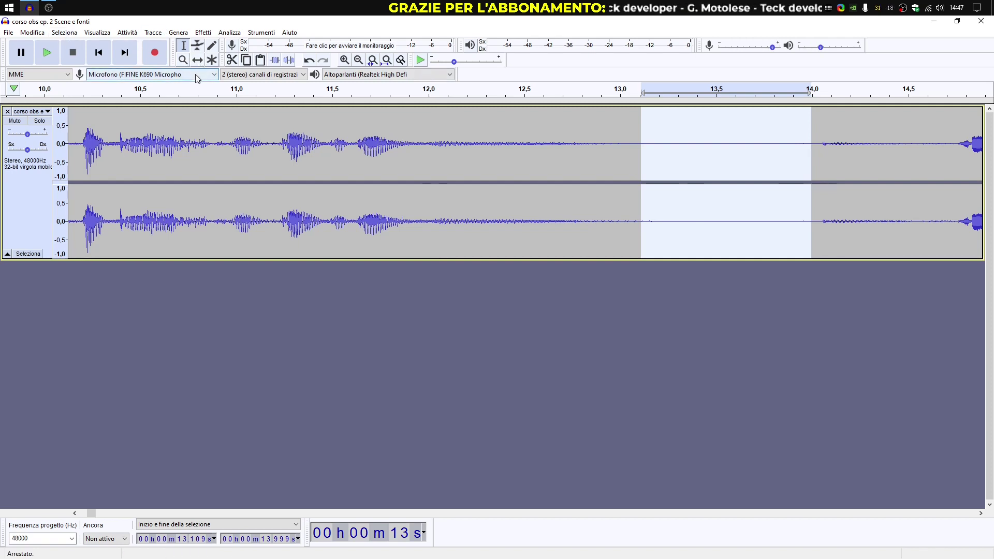
Step: Apply Noise Reduction from about 14 s to 19:07 with 12 dB reduction, sensitivity 6 and 3 frequency smoothing bands
left_click(387, 63)
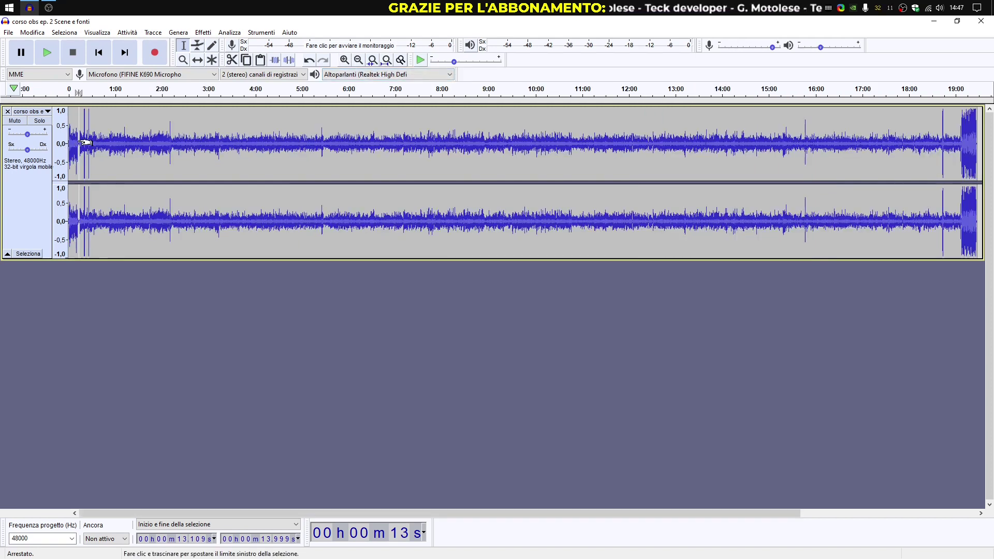
left_click_drag(80, 141, 968, 181)
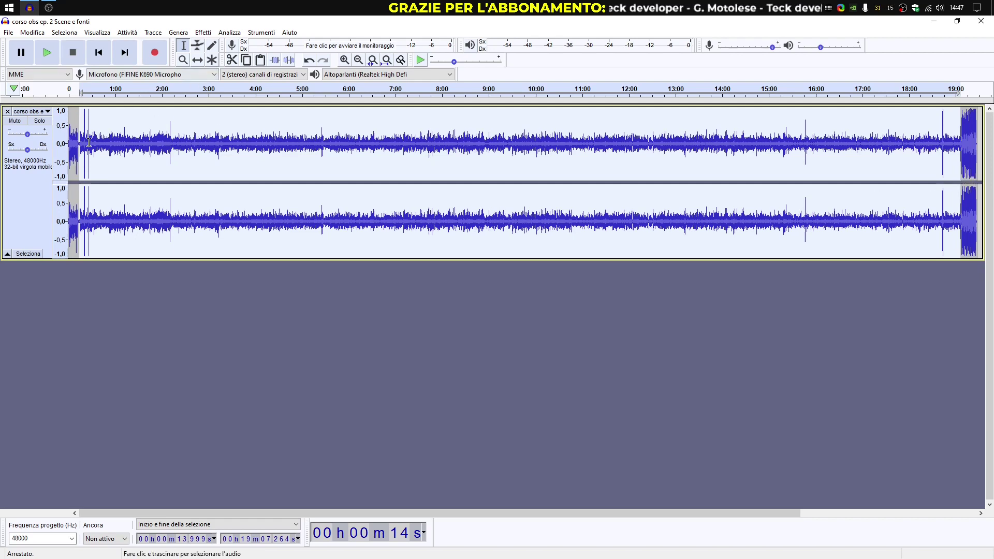
left_click(203, 32)
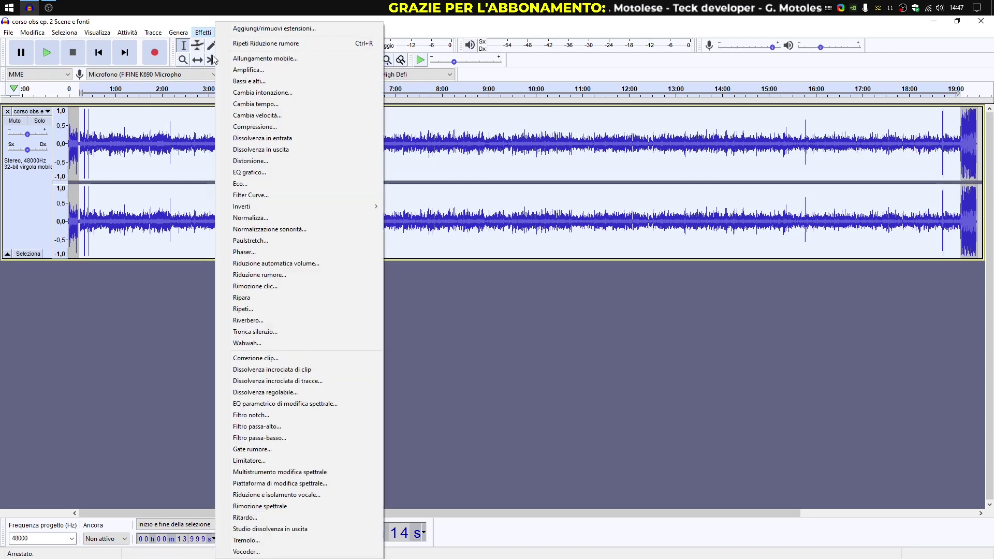
left_click(287, 276)
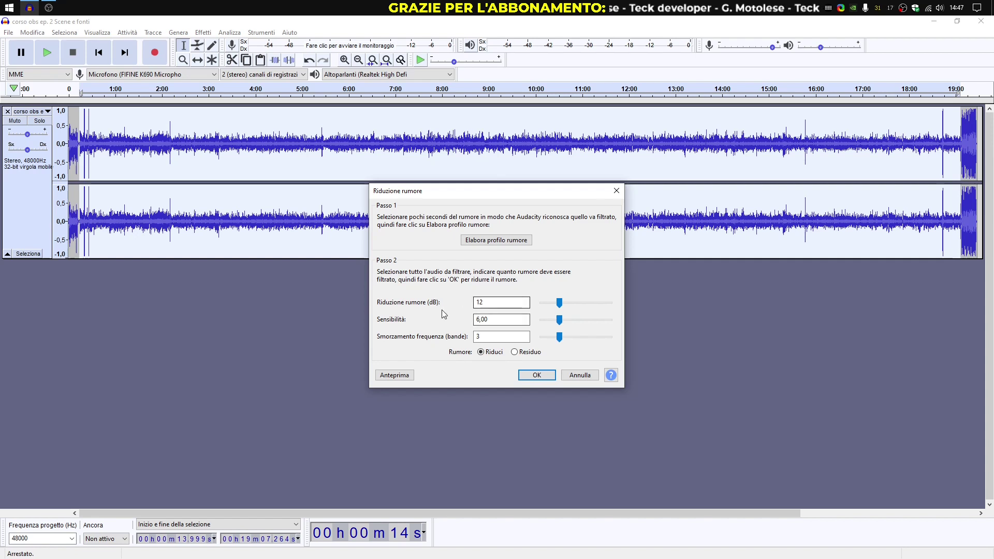
left_click(529, 379)
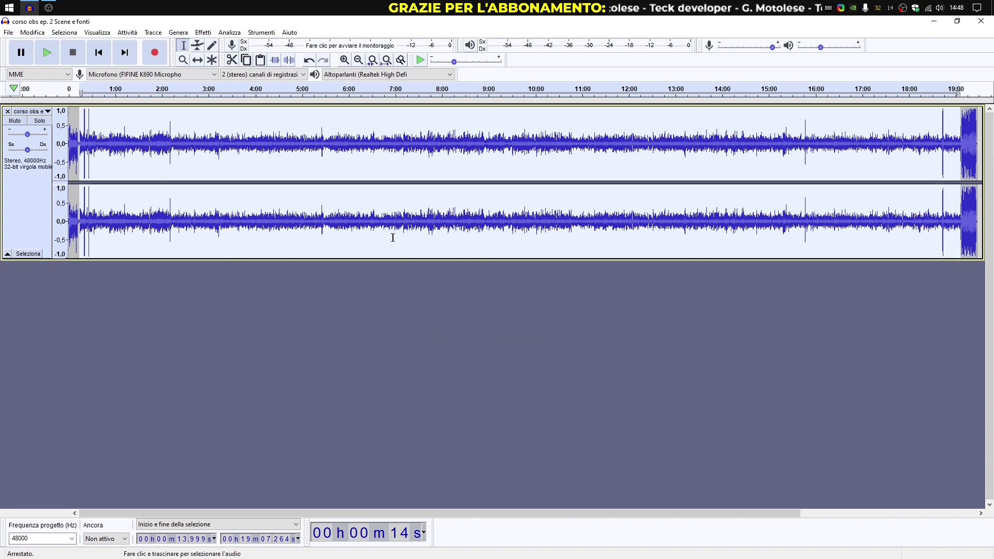
Step: Open Bass and Treble with the effect bypassed and preview the unprocessed sound of the selection
left_click(204, 33)
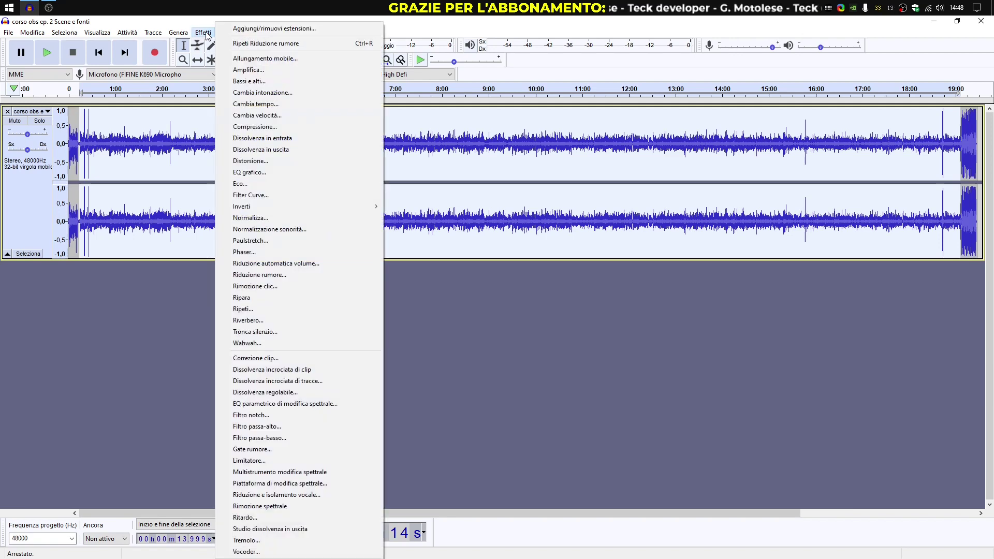
left_click(297, 83)
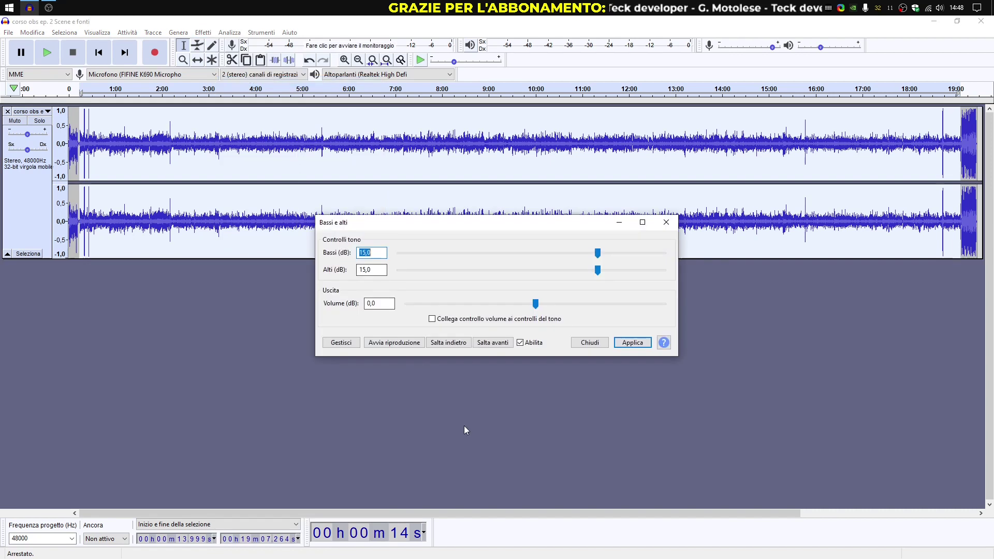
left_click(521, 343)
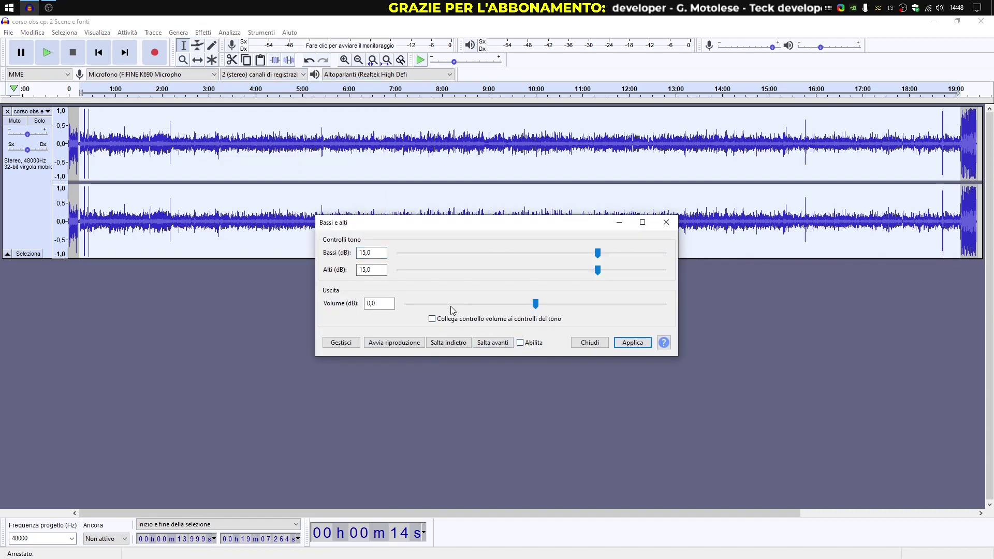
left_click(395, 343)
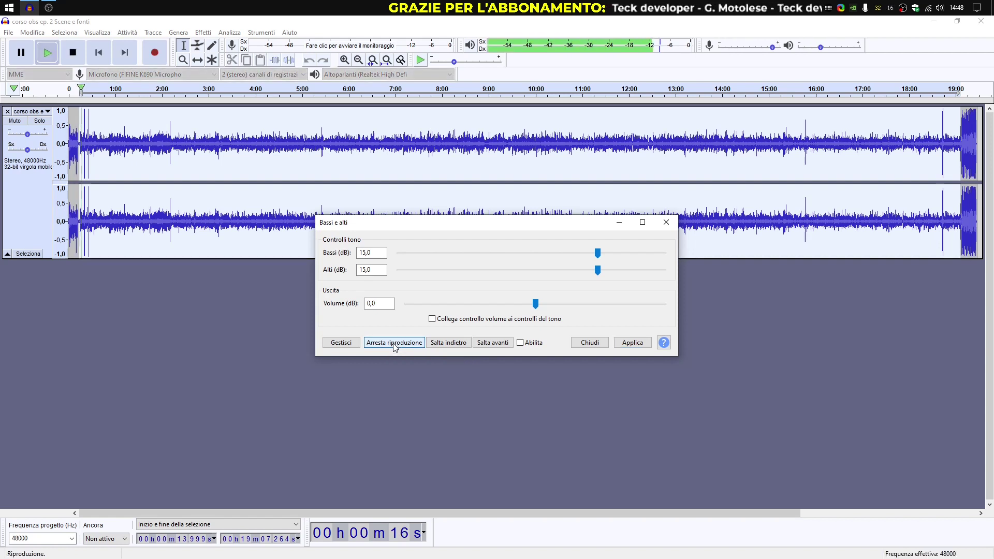
left_click(394, 344)
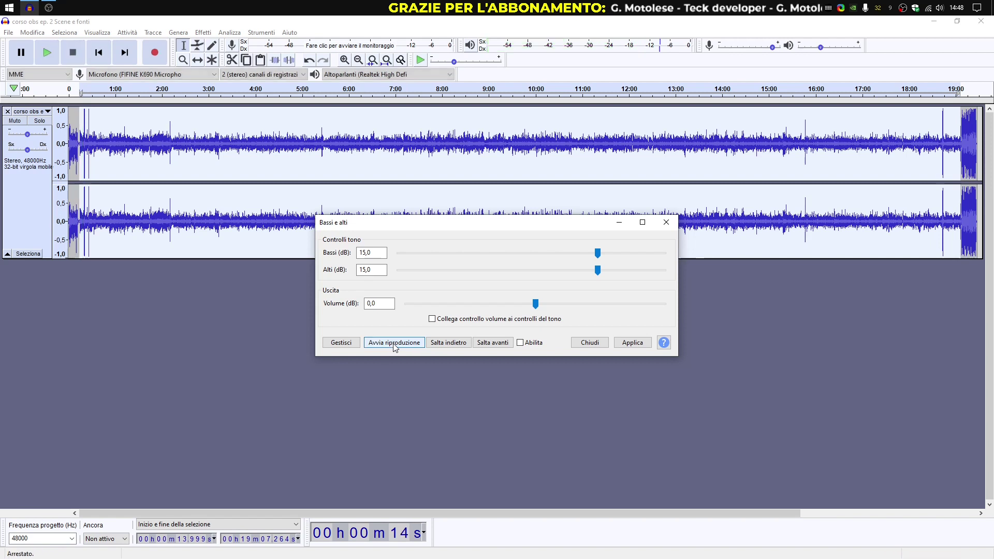
Step: Re-enable Bass and Treble, apply it with bass at 15 dB and treble at 10 dB, and listen to the processed selection
left_click(522, 342)
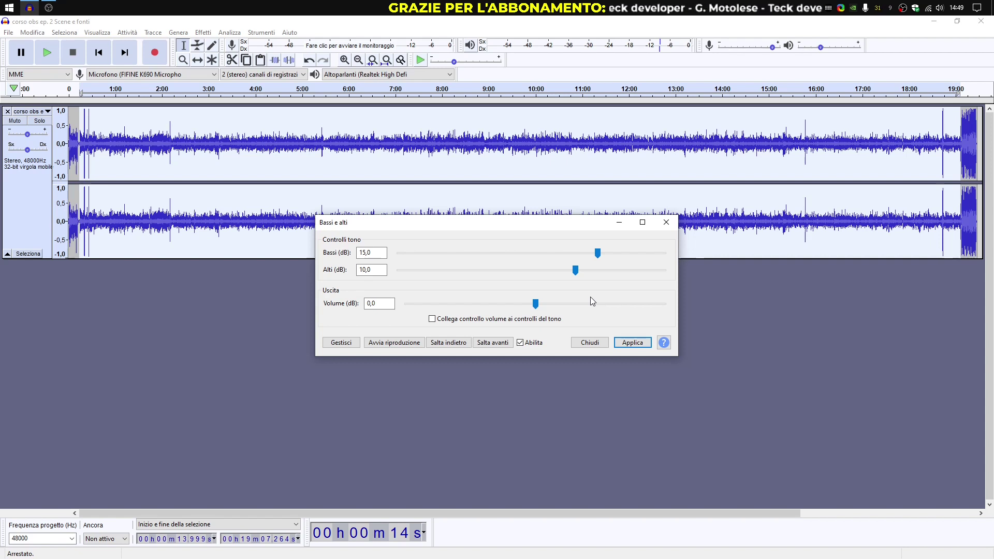
left_click(633, 343)
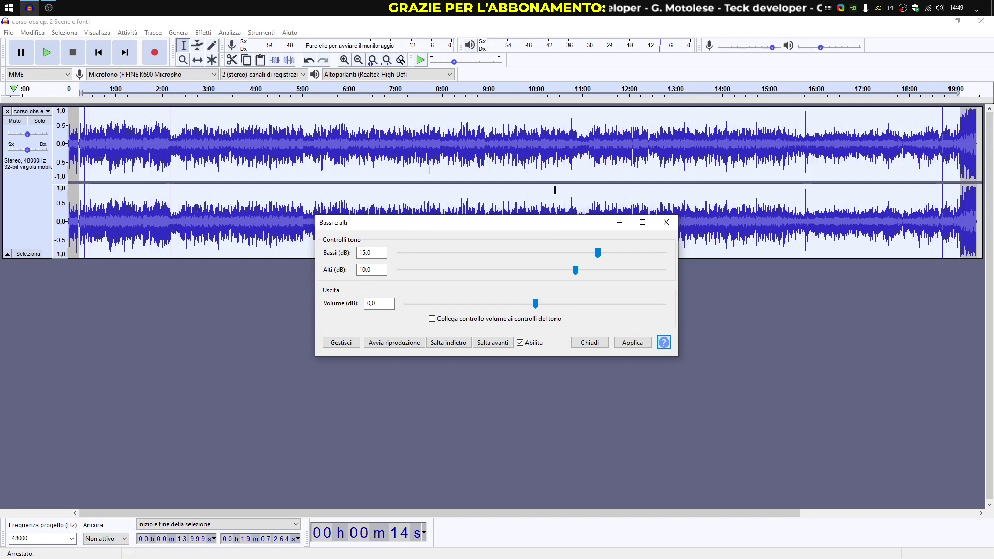
left_click(412, 345)
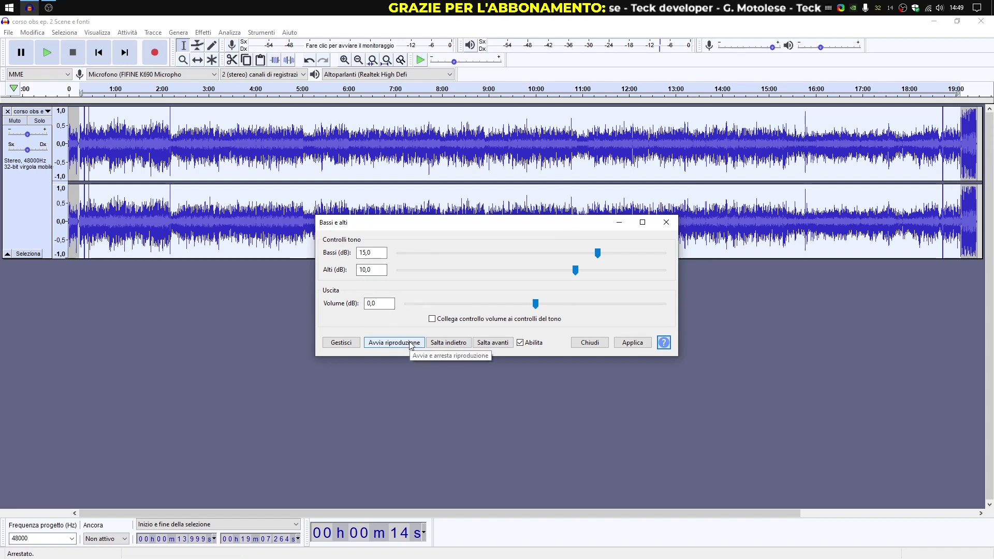
left_click(412, 346)
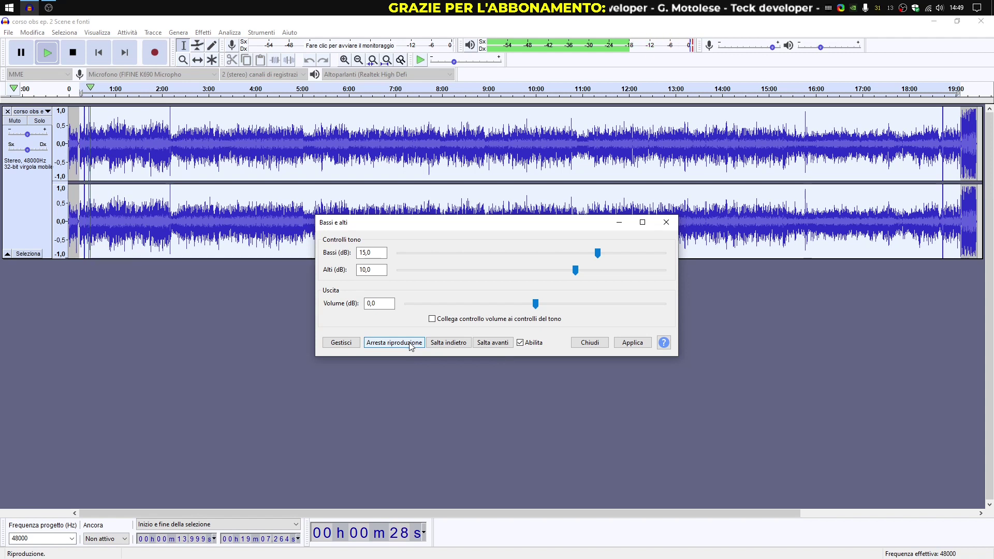
left_click(410, 344)
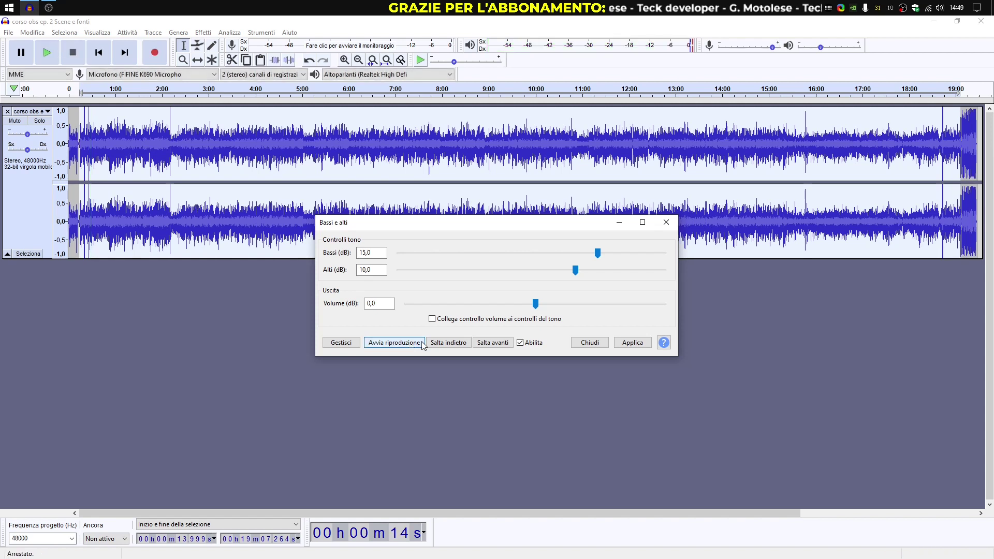
Step: Try Bass and Treble on the selection with bass reduced to 10 dB and treble at 10 dB, and close the effect
left_click_drag(601, 257, 577, 255)
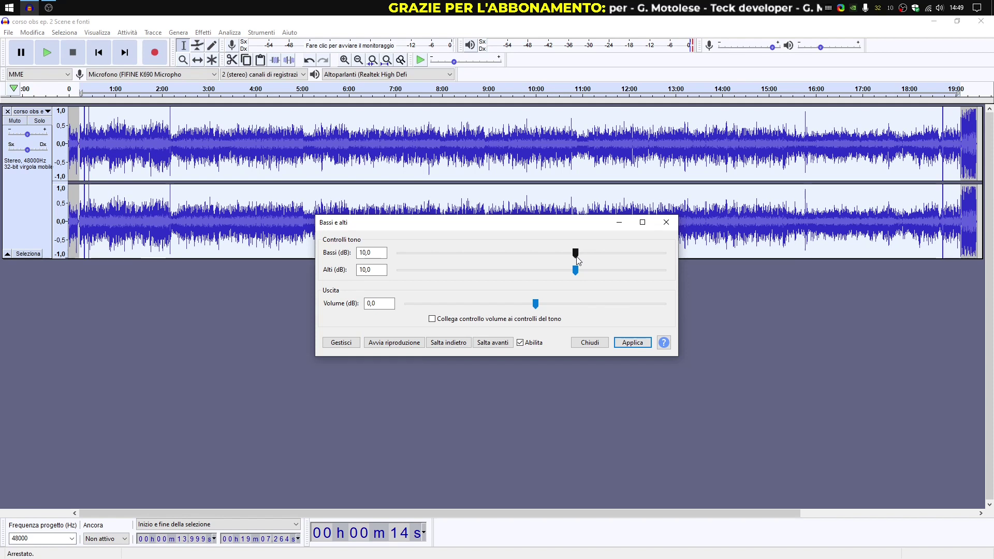
left_click(632, 345)
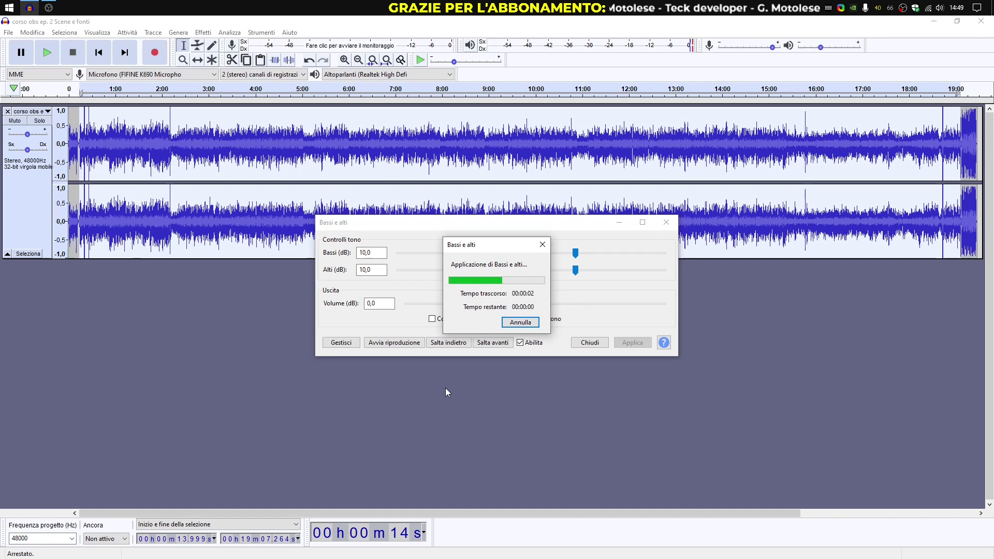
left_click(596, 342)
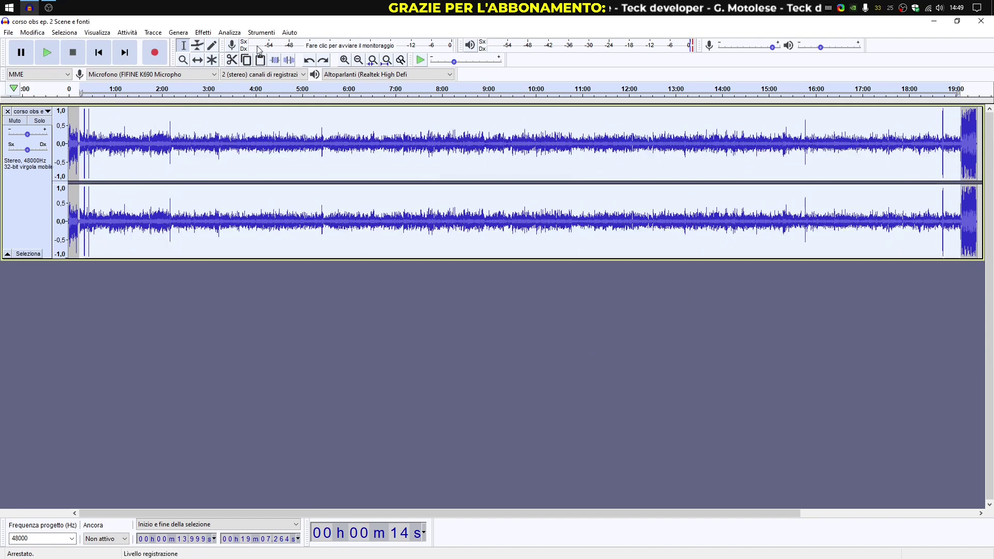
Step: Preview the selection in Bass and Treble with both at 10 dB, comparing the processed sound with the bypassed sound
left_click(205, 33)
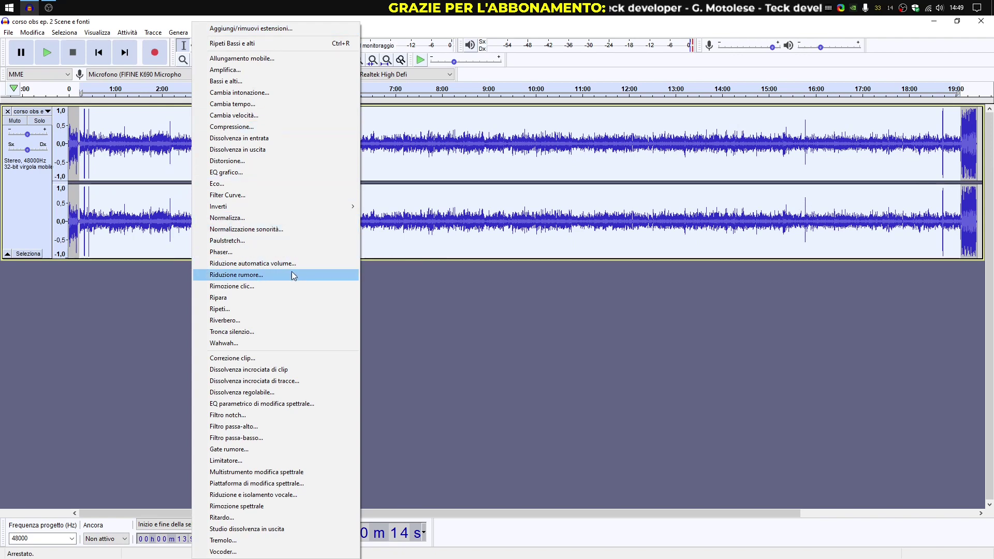
left_click(288, 81)
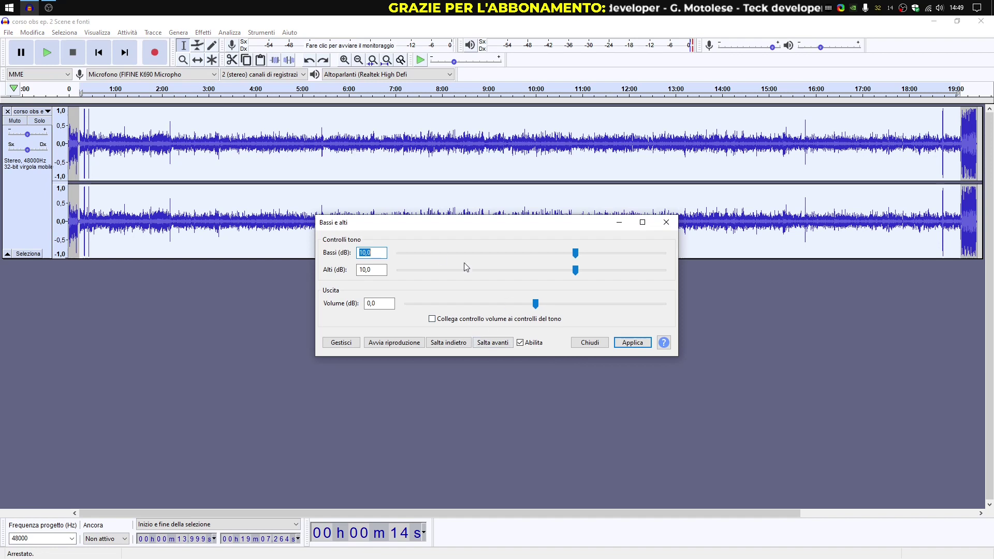
left_click(382, 347)
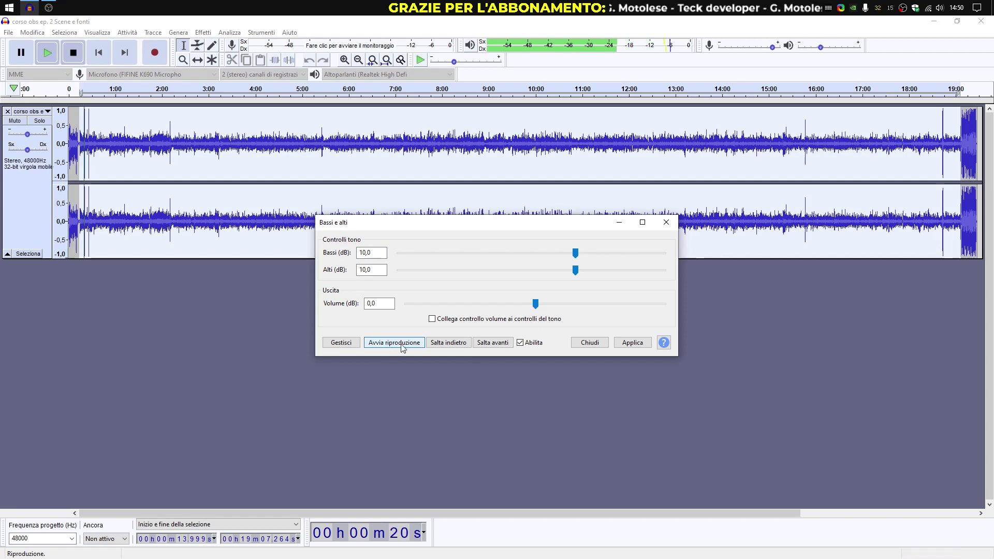
left_click(382, 345)
left_click(530, 343)
left_click(422, 344)
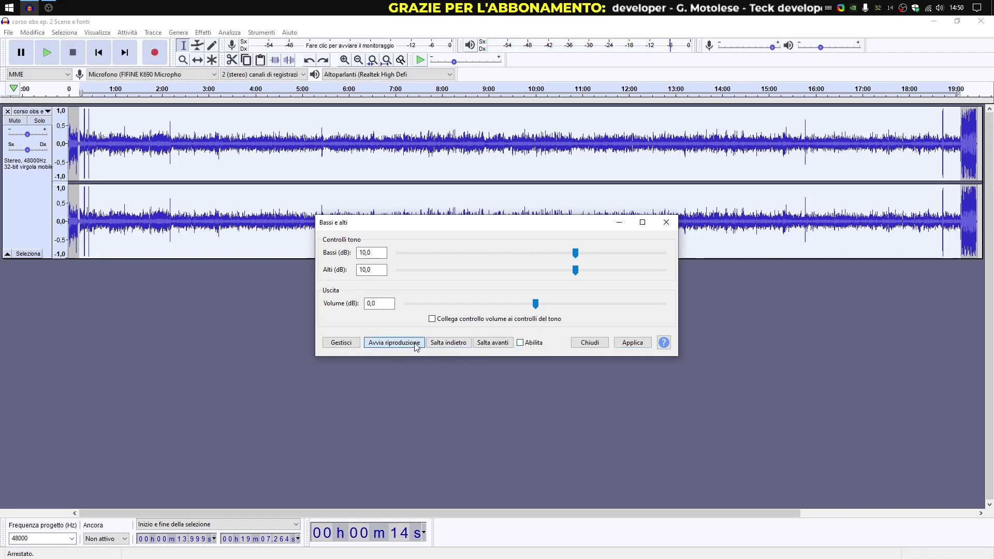
left_click(529, 344)
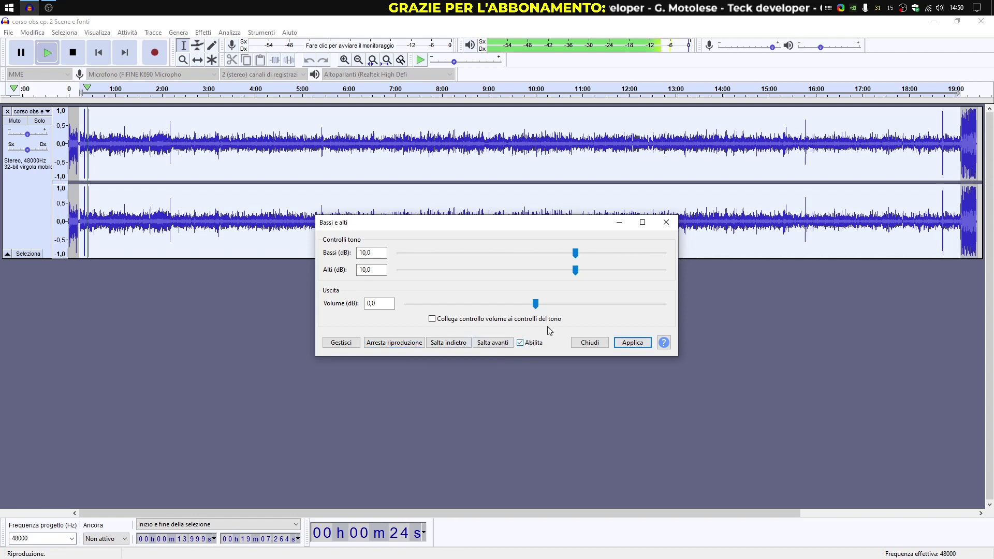
Step: Try the bass at 12 dB during playback, compare it with the effect bypassed, and stop the preview
left_click_drag(578, 257, 585, 256)
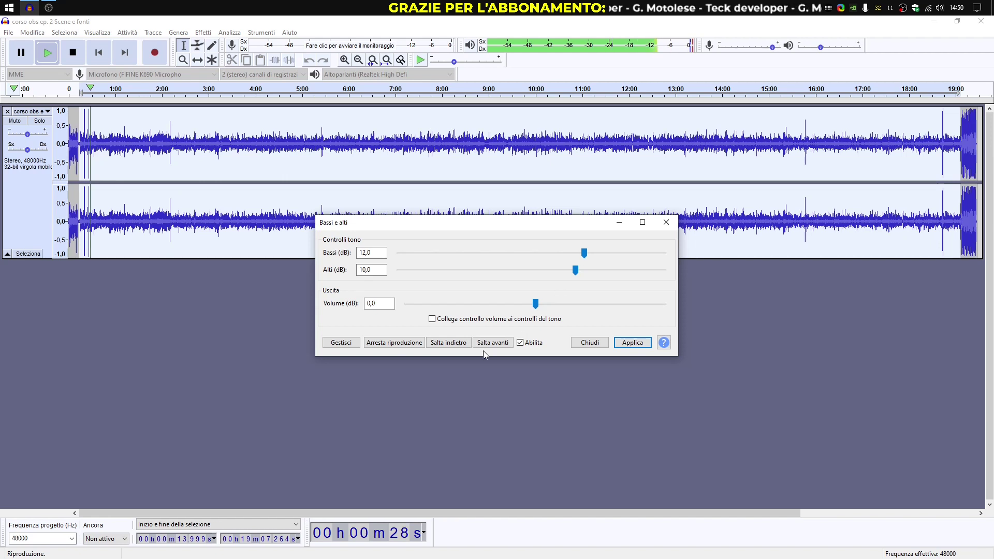
left_click(523, 344)
left_click(527, 344)
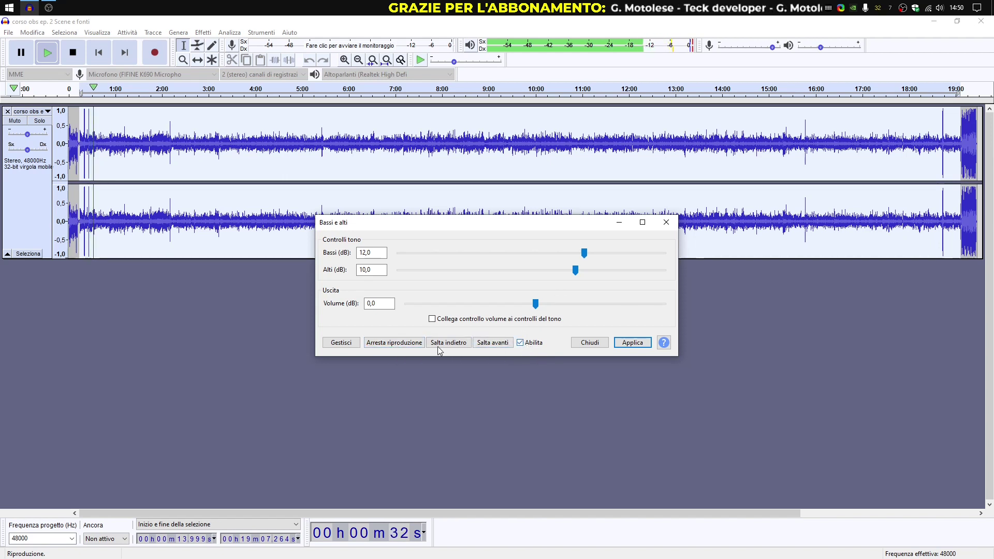
left_click(399, 343)
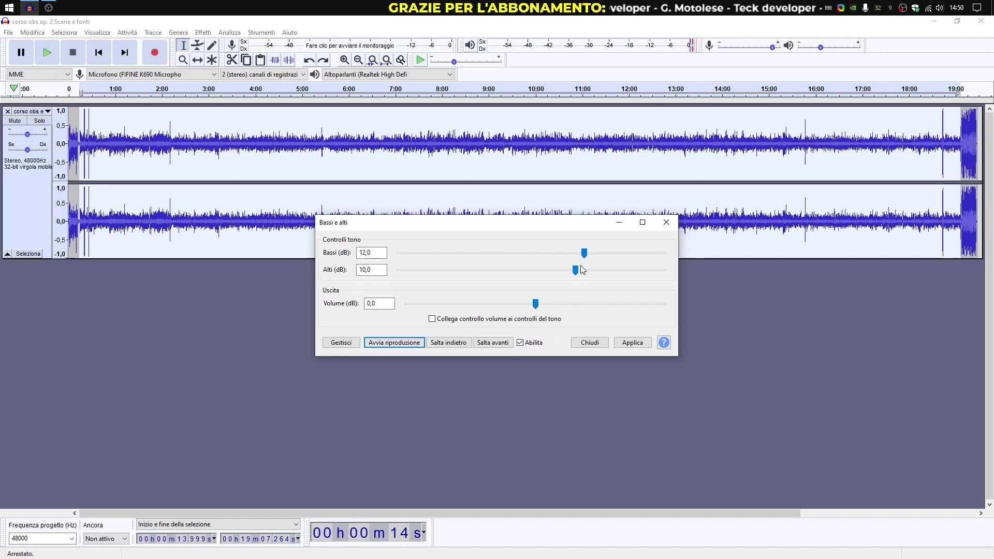
Step: Set bass to 13 dB and treble to 8 dB, compare the preview with the bypassed sound, apply Bass and Treble, and close it
left_click_drag(585, 258, 591, 258)
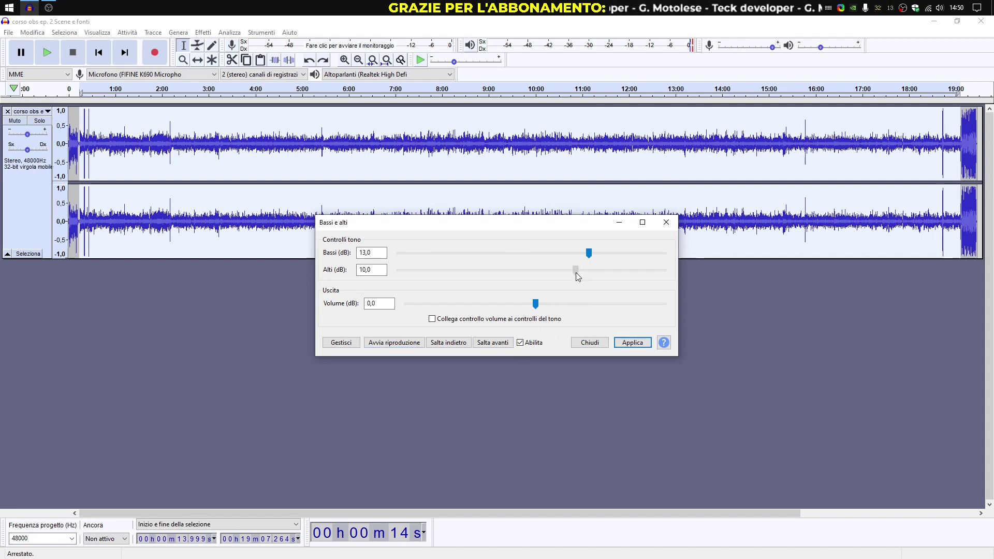
left_click_drag(574, 272, 568, 272)
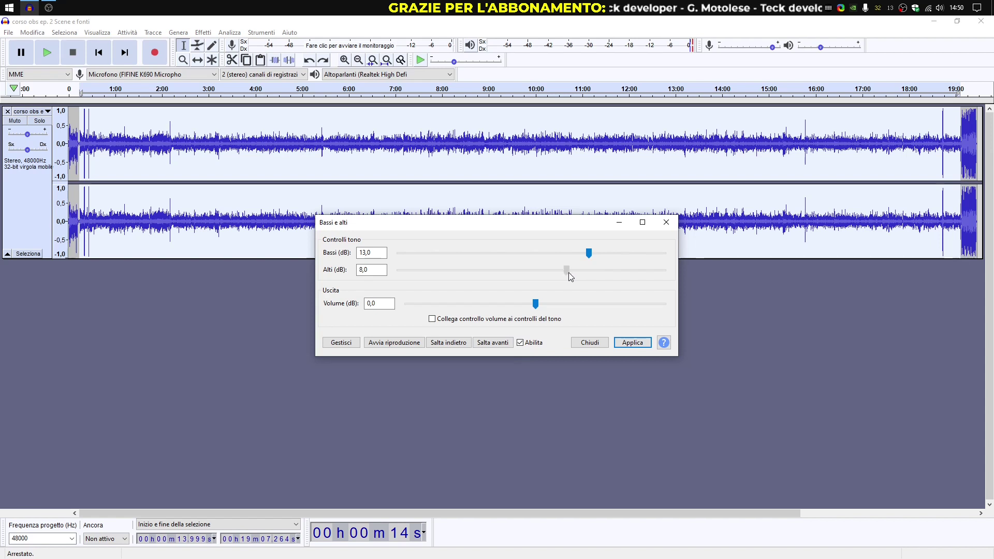
left_click(420, 344)
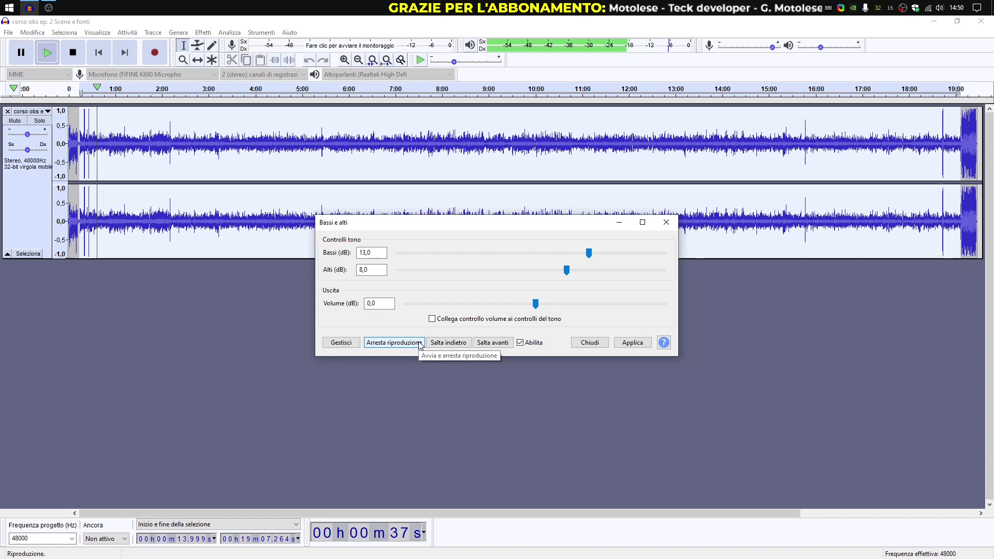
left_click(530, 346)
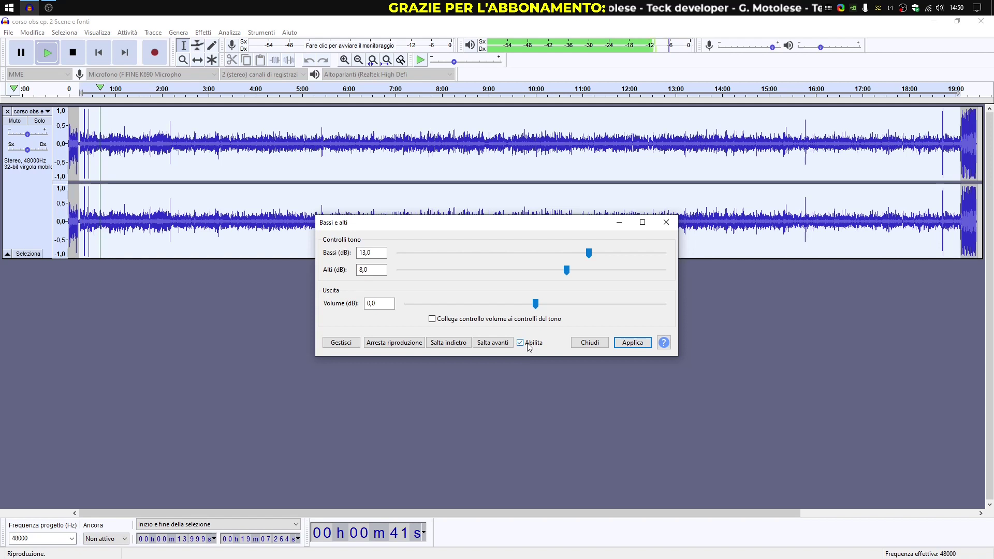
left_click(403, 344)
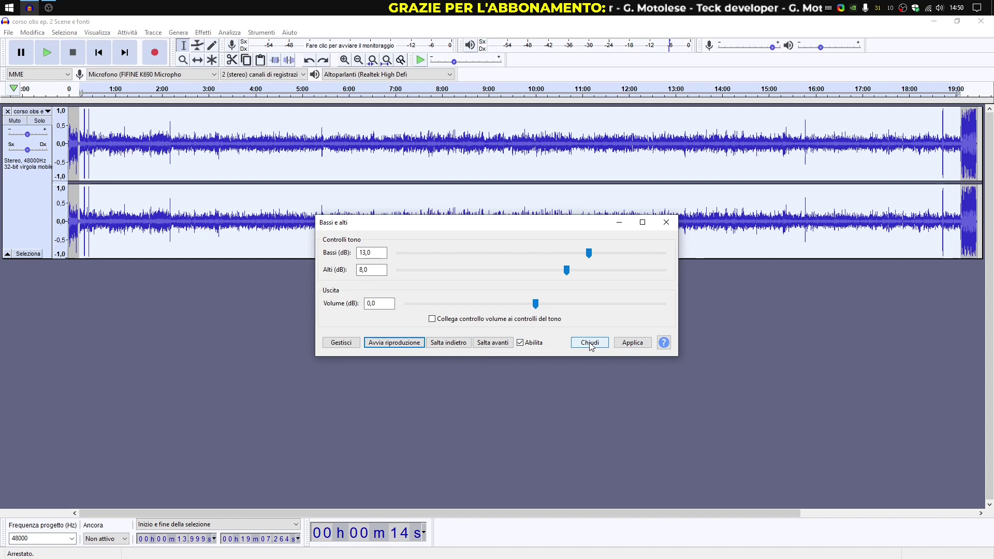
left_click(633, 343)
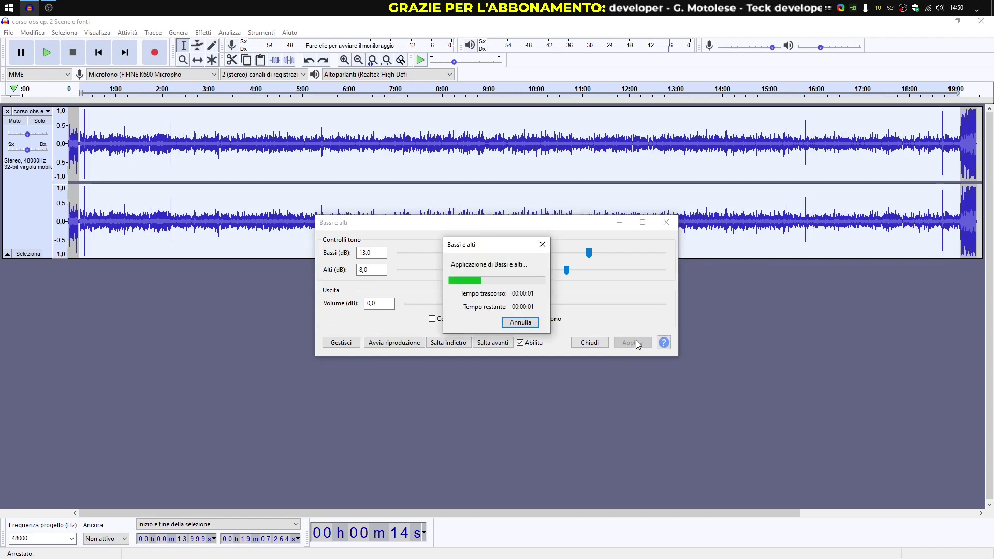
left_click(596, 346)
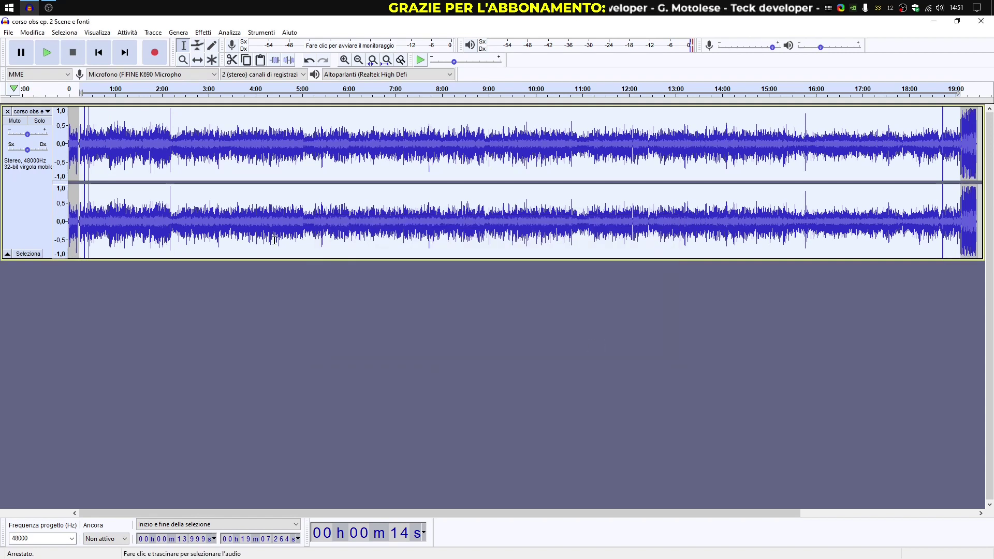
Step: Export the audio as an MP3 to the Desktop named "corso obs ep. 2 Scene e fonti audio migliorato.mp3", leaving the metadata tags empty
left_click(7, 33)
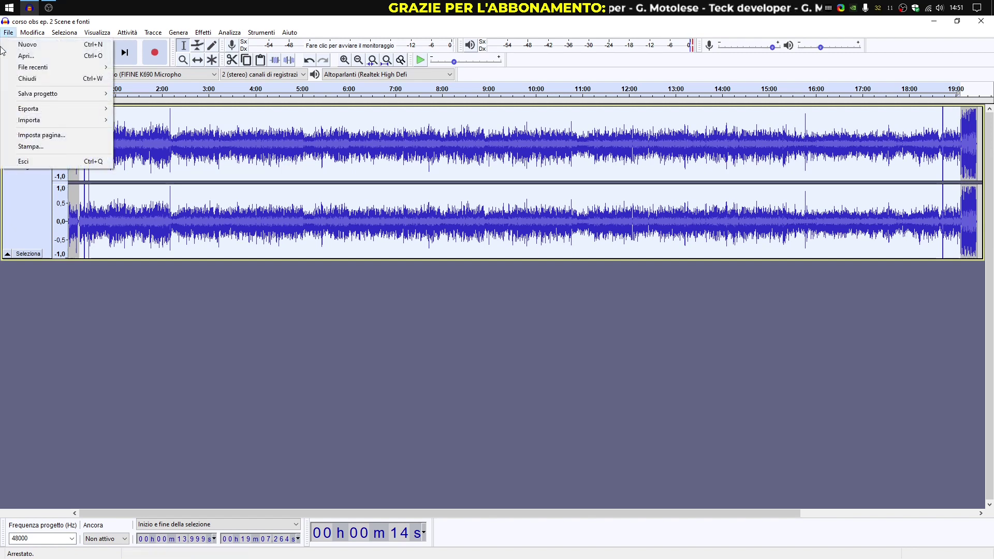
mouse_move(21, 109)
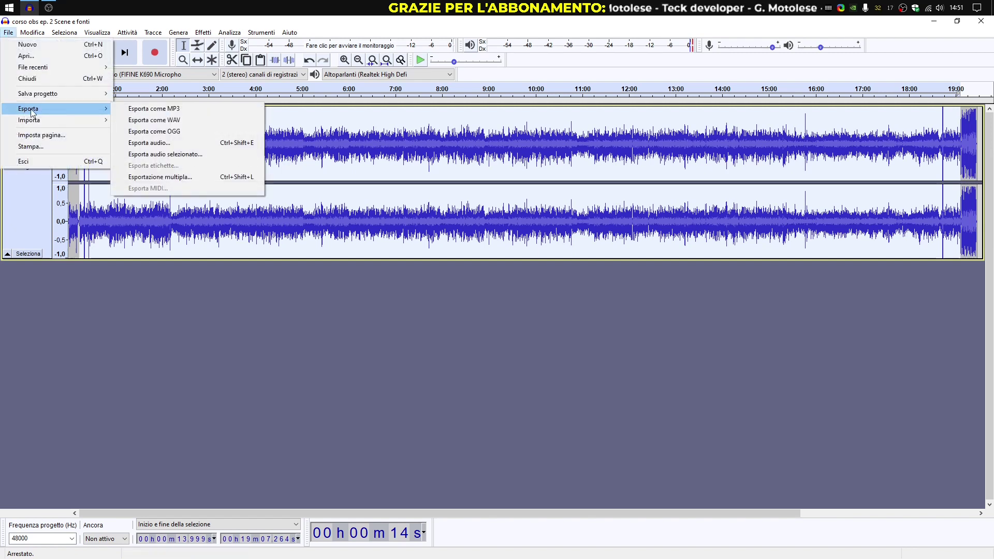
left_click(149, 109)
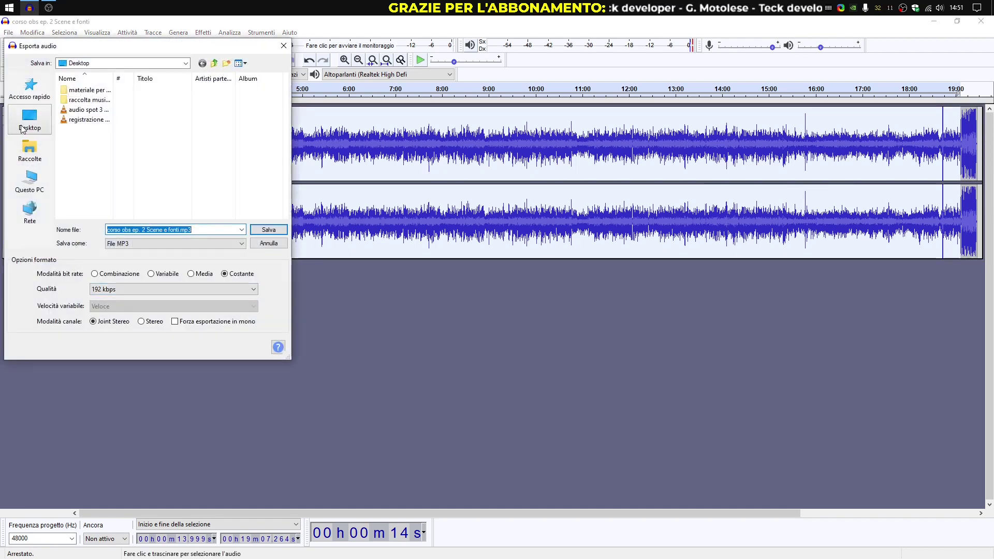
left_click(22, 129)
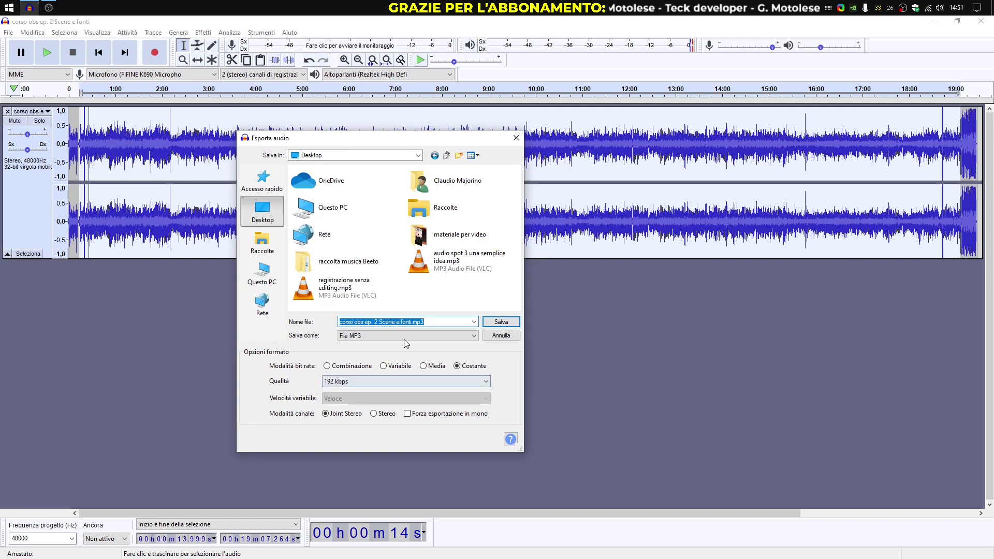
left_click(394, 322)
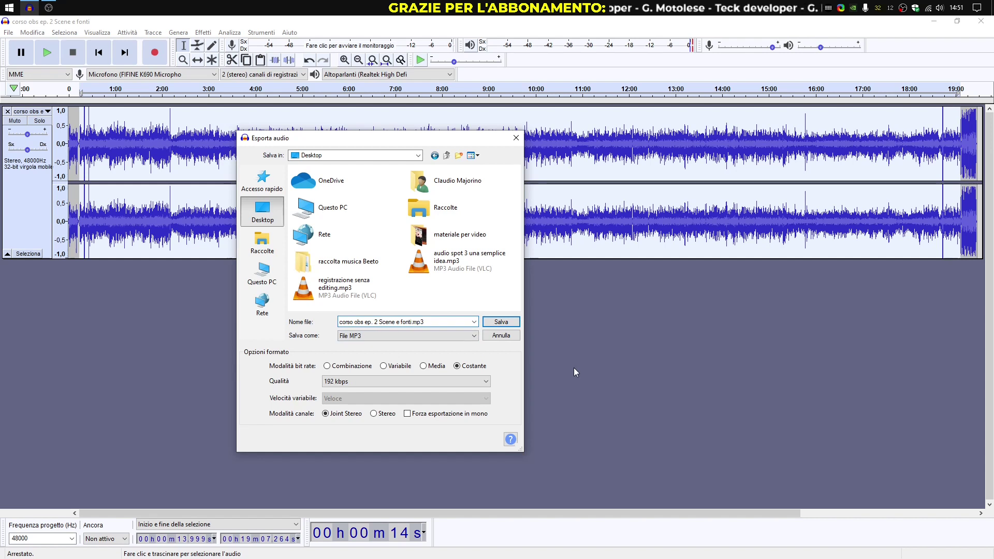
type("audio ")
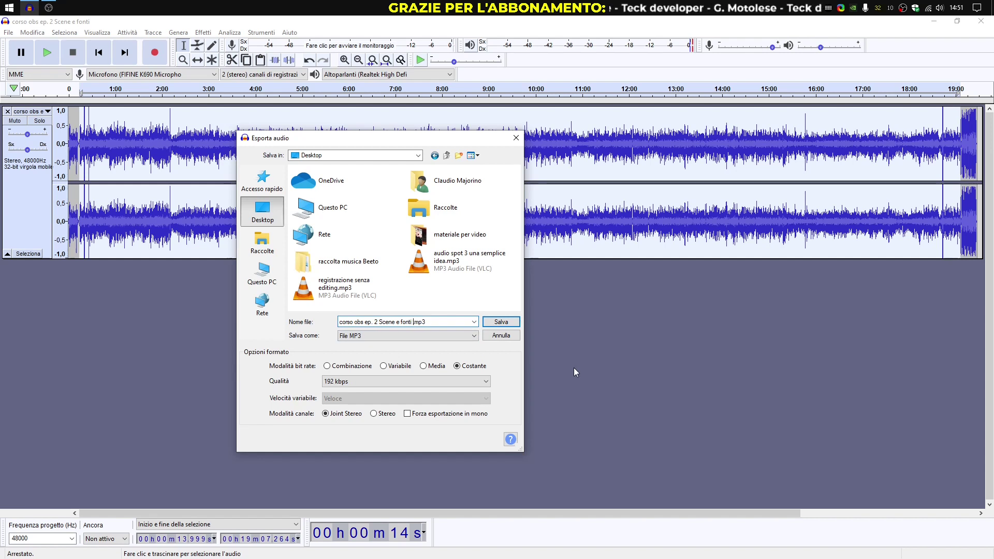
type("migliorato")
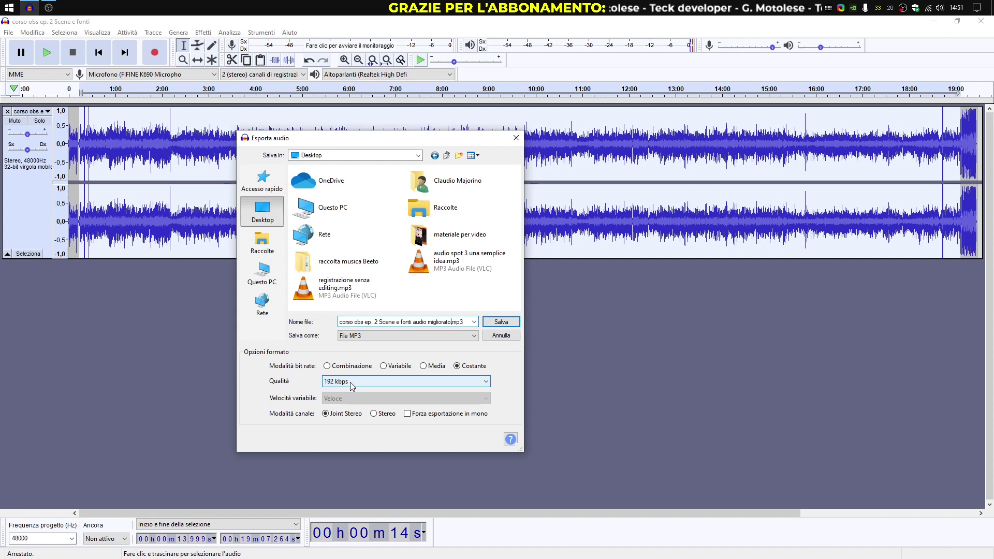
left_click(501, 324)
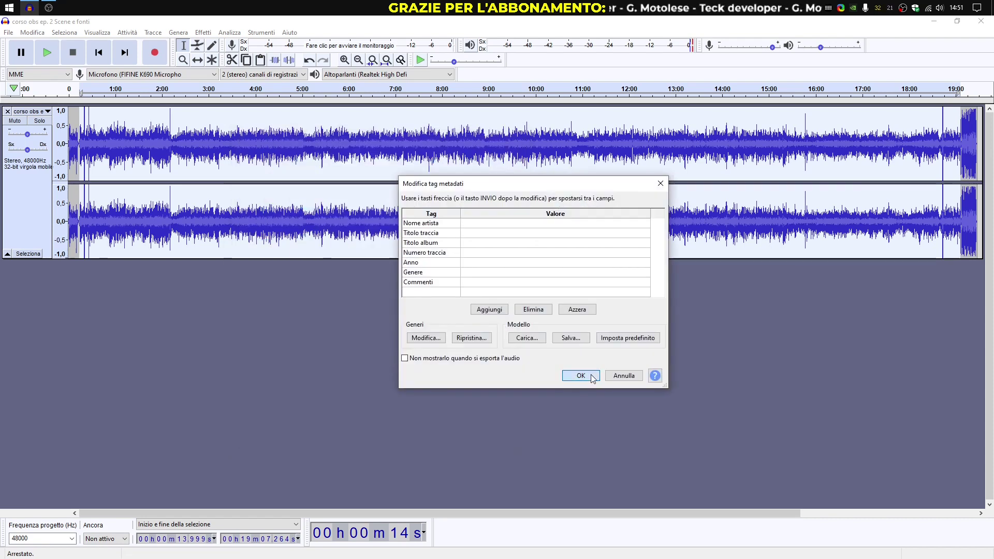
left_click(564, 376)
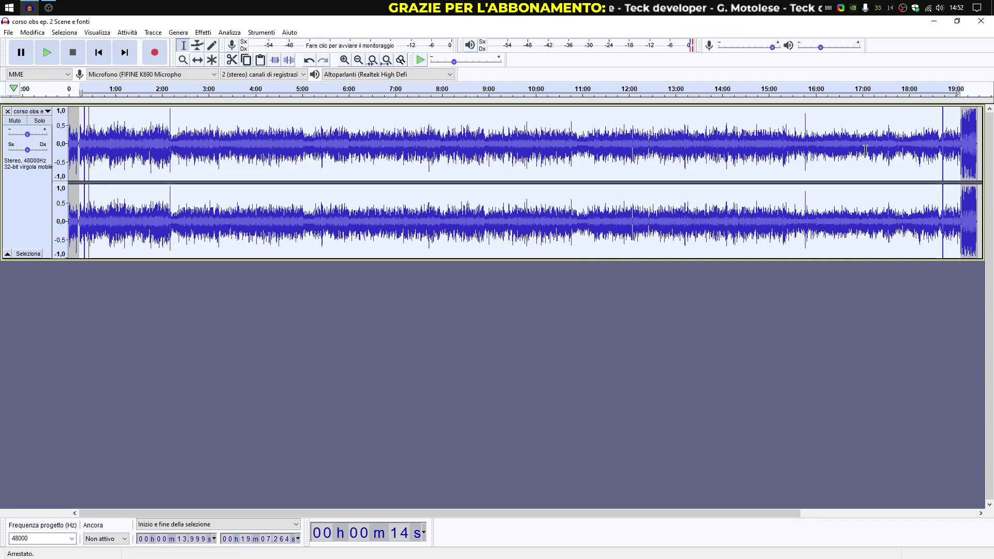
Step: Close Audacity without saving the project and open Shotcut
left_click(981, 21)
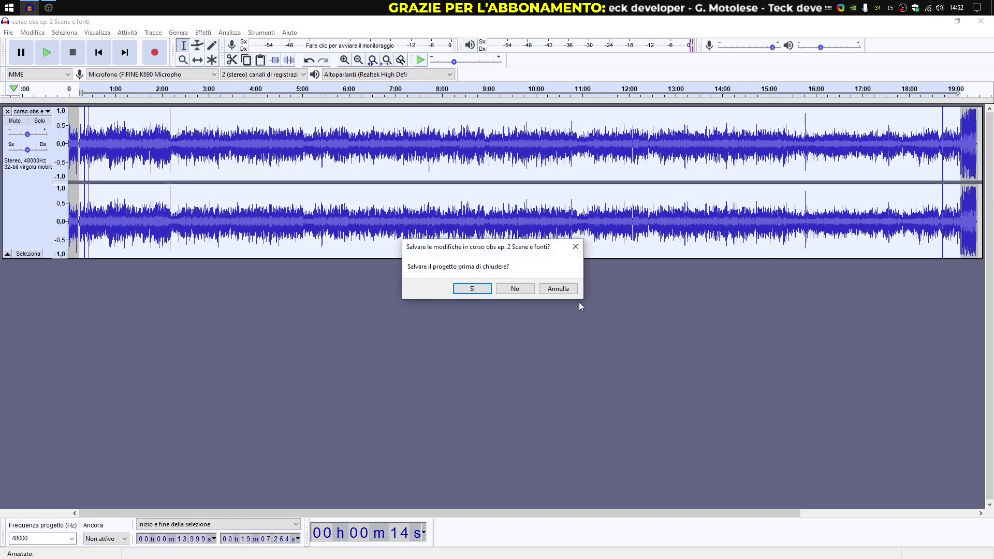
left_click(518, 290)
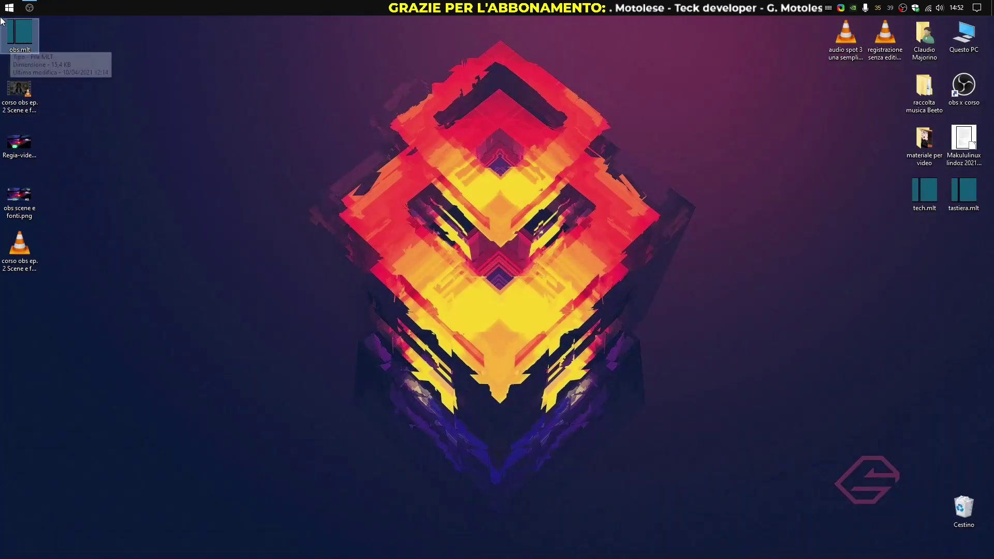
left_click(3, 22)
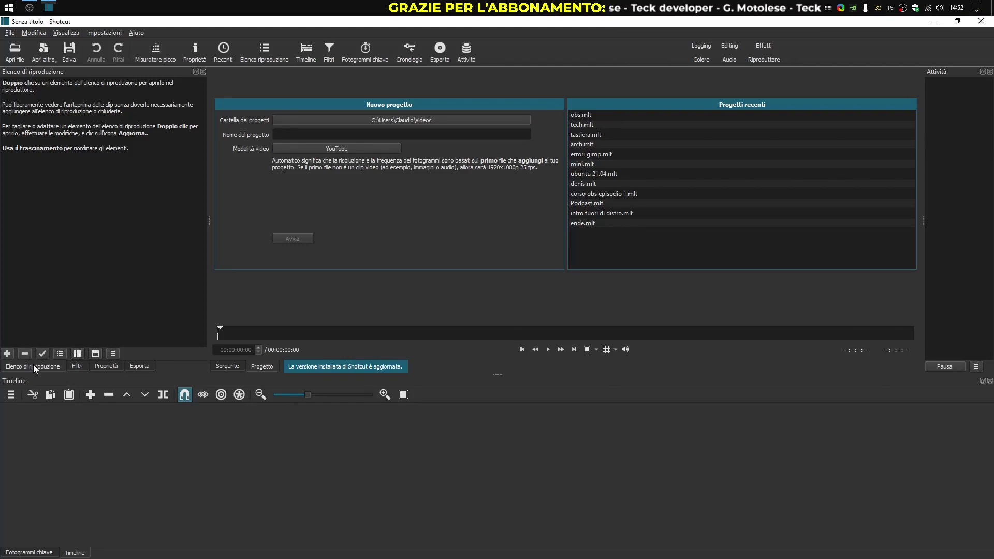
Step: Open "corso obs ep. 2 Scene e fonti.mp4" and "corso obs ep. 2 Scene e fonti audio migliorato.mp3" together from the Desktop
left_click(15, 50)
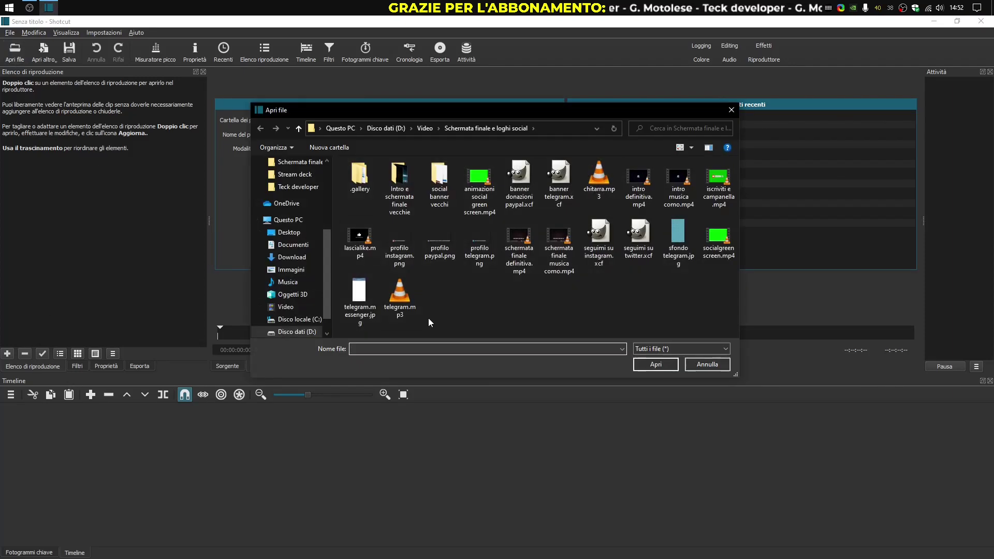
left_click(289, 232)
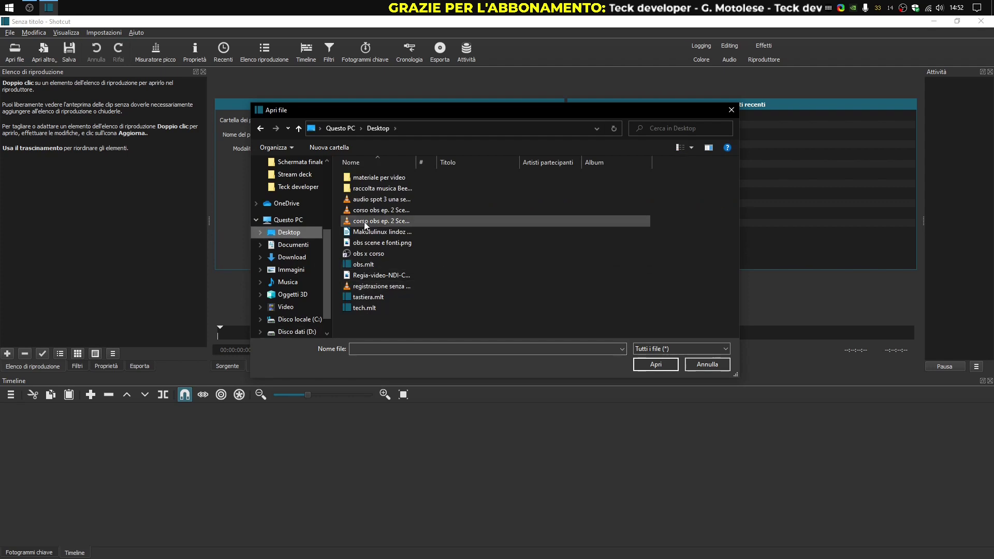
left_click_drag(416, 162, 532, 162)
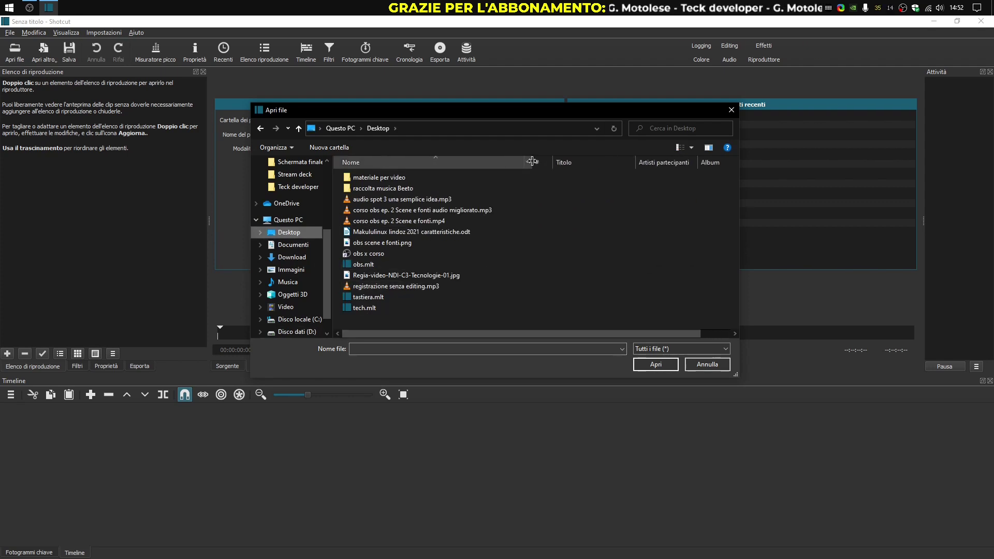
left_click(456, 221)
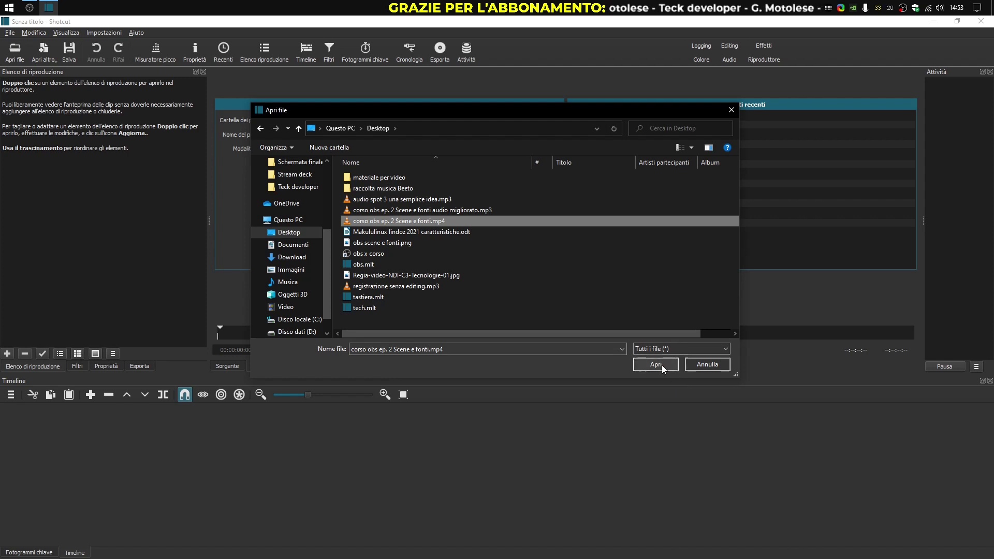
left_click(458, 211, "ctrl")
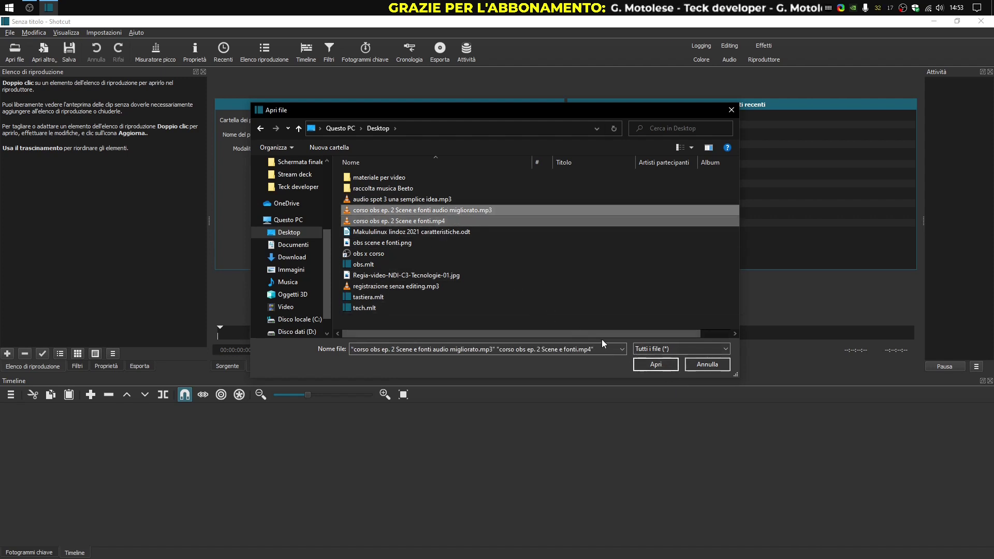
left_click(653, 364)
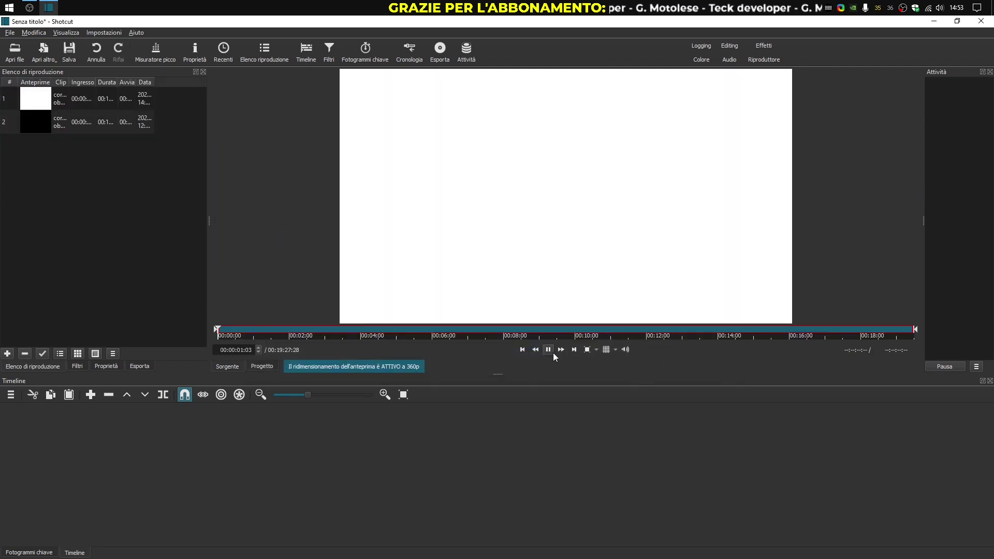
Step: Pause the playback and place the "corso obs ep. 2 Scene e fonti.mp4" clip at the start of the empty timeline
left_click(548, 350)
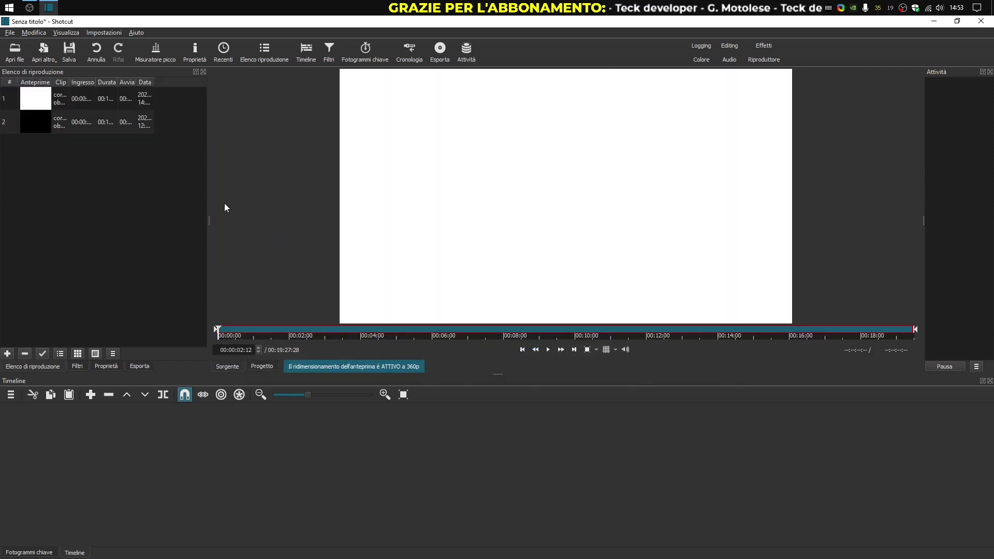
left_click_drag(30, 126, 132, 449)
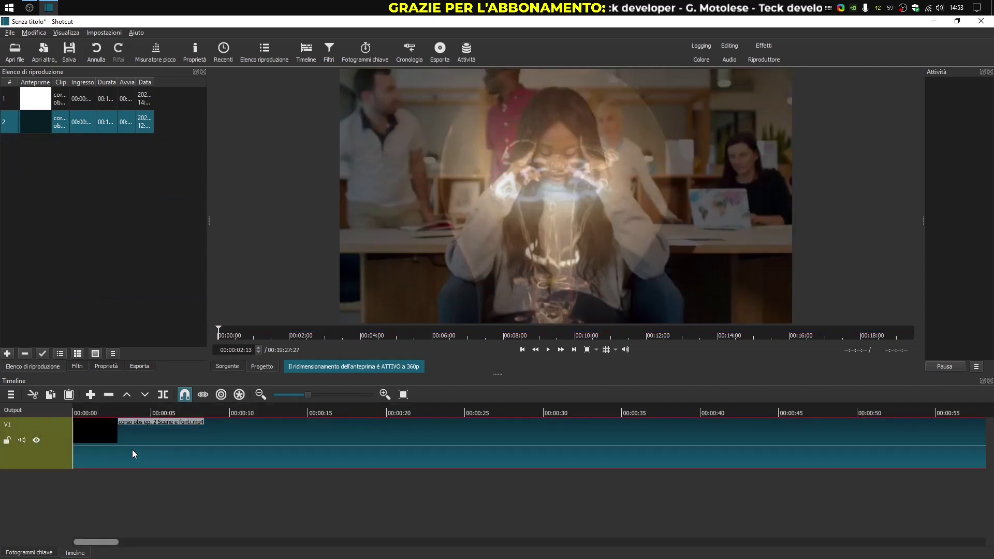
Step: Fit the whole video clip in the timeline and add an audio track below the video track
left_click(402, 395)
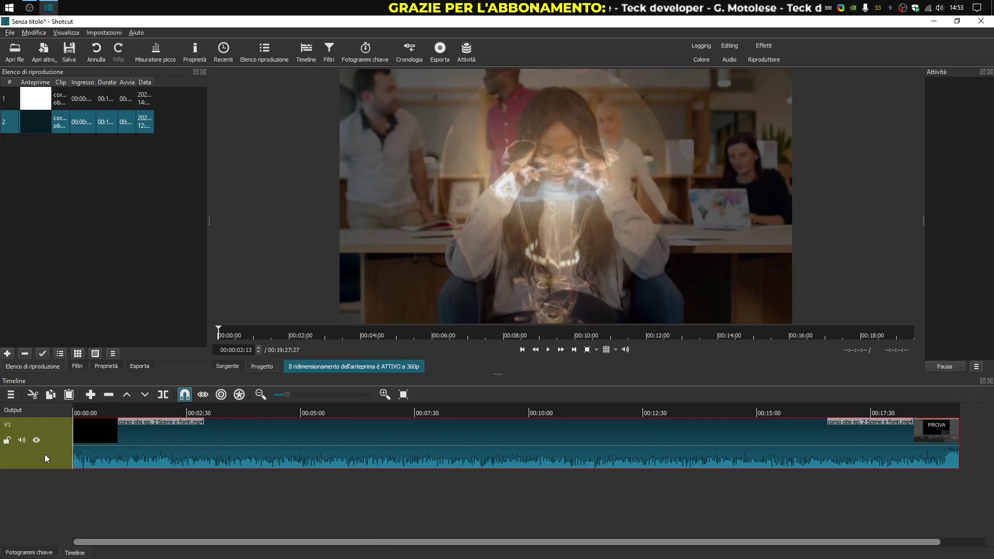
key("ctrl+u")
left_click(10, 395)
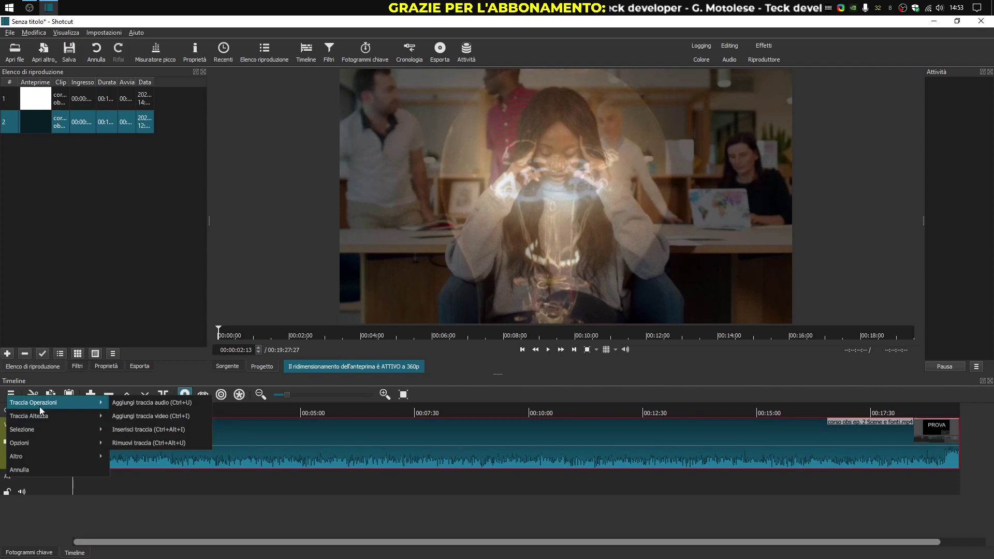
mouse_move(78, 406)
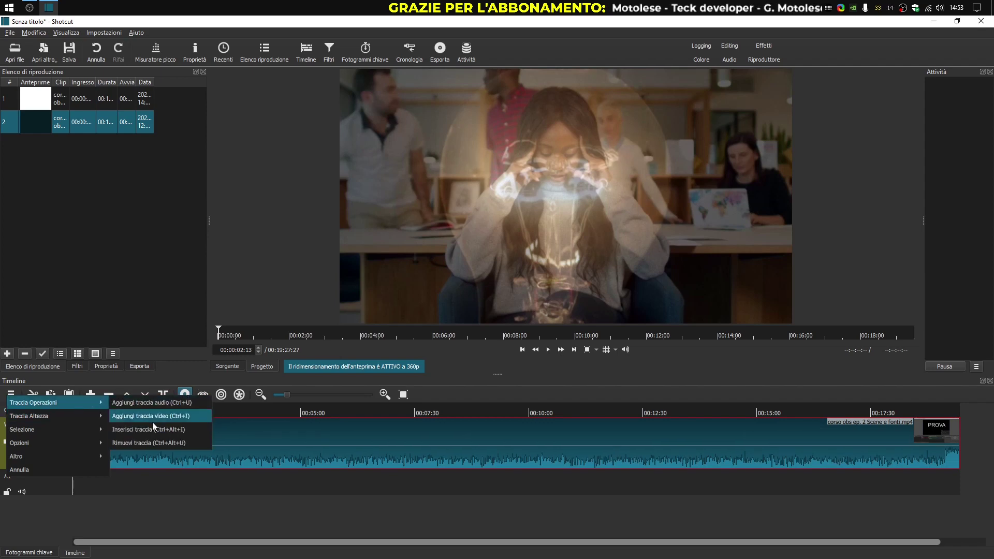
left_click(167, 507)
left_click(123, 479)
left_click(81, 482)
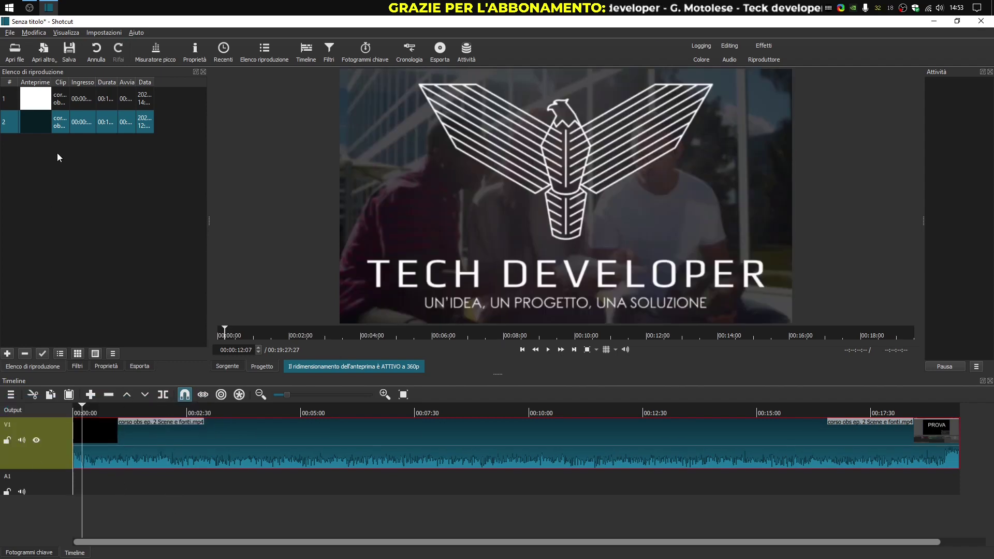
Step: Place "corso obs ep. 2 Scene e fonti audio migliorato.mp3" on track A1, aligned with the video's start, and return the playhead to zero
left_click_drag(35, 98, 101, 482)
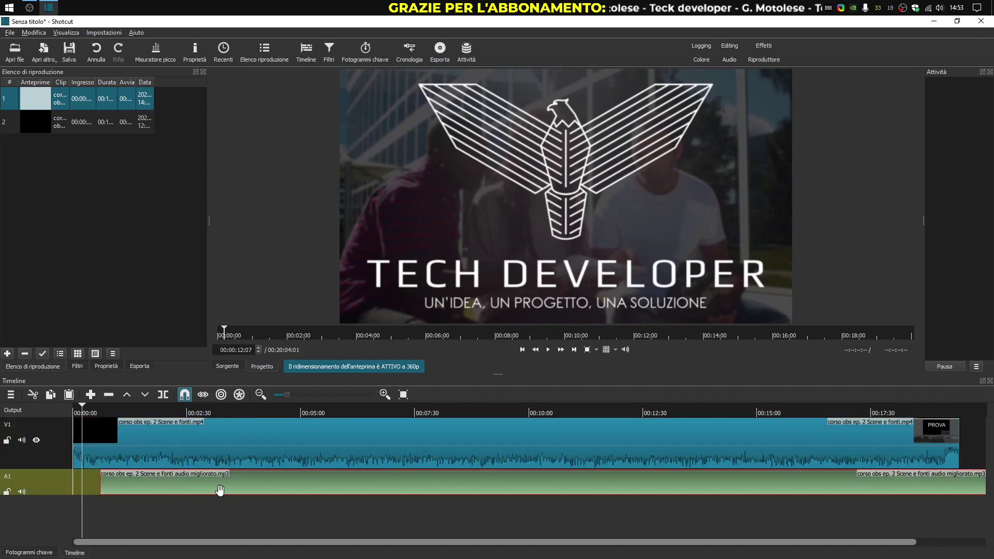
left_click_drag(289, 485, 247, 484)
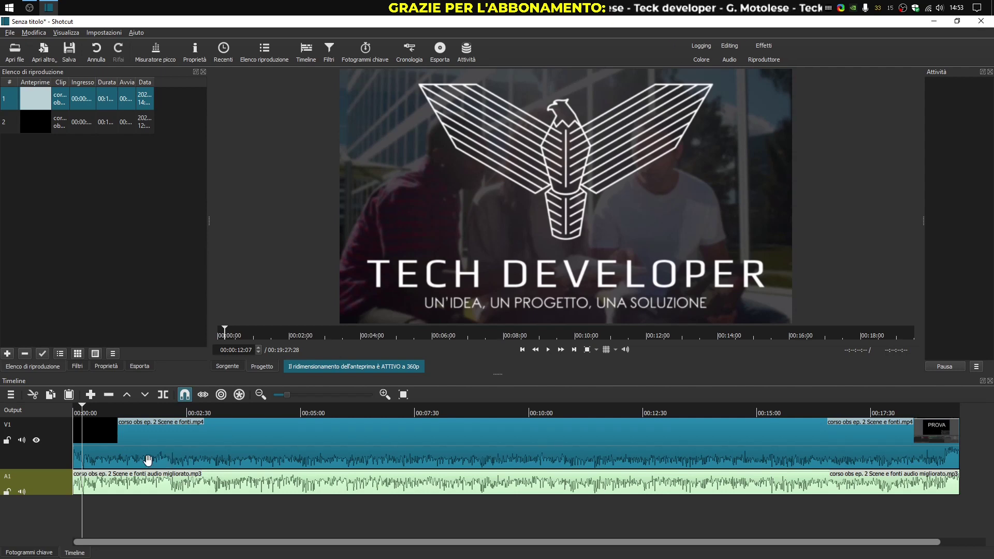
left_click_drag(82, 406, 58, 405)
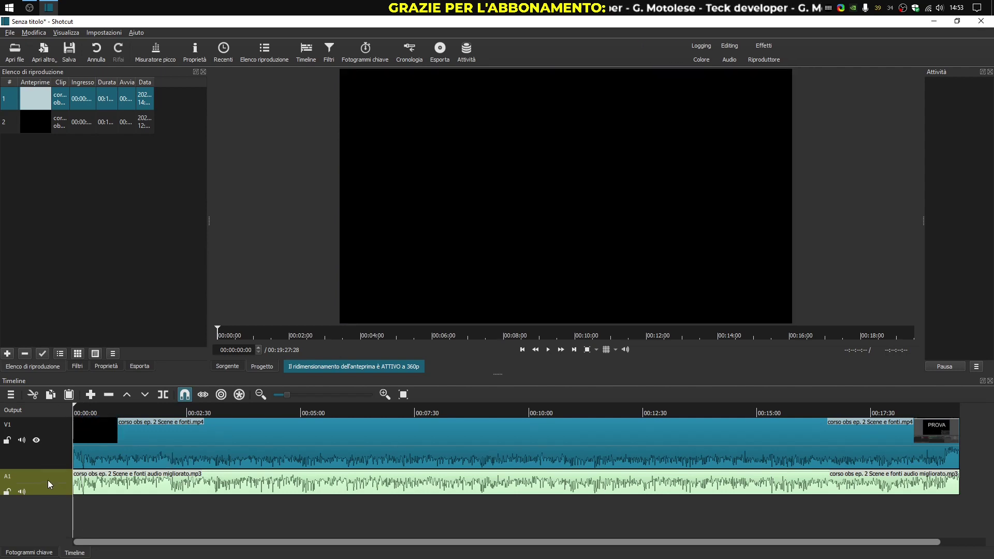
Step: Mute track A1 and play the video's original audio for a few seconds from about 00:00:16
left_click(24, 490)
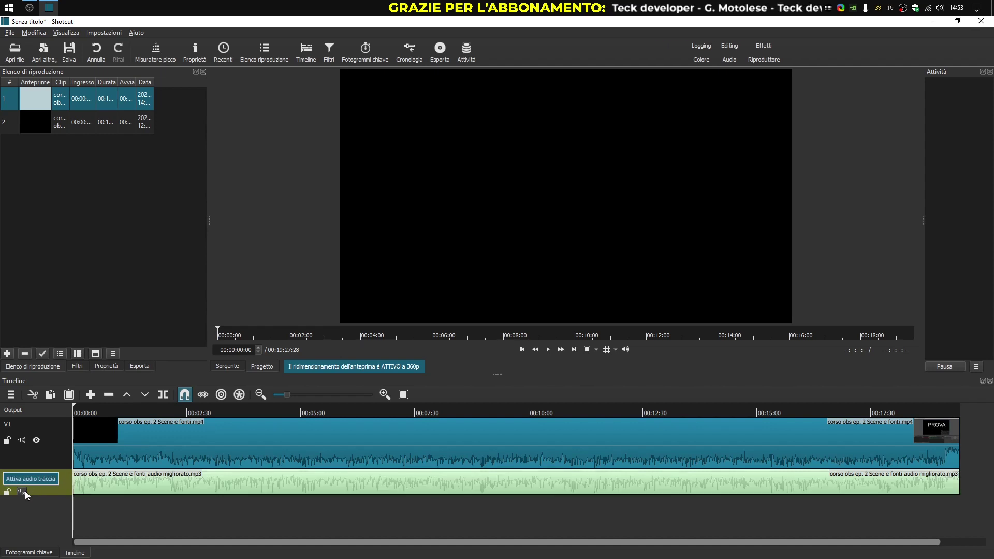
left_click(83, 411)
left_click(85, 412)
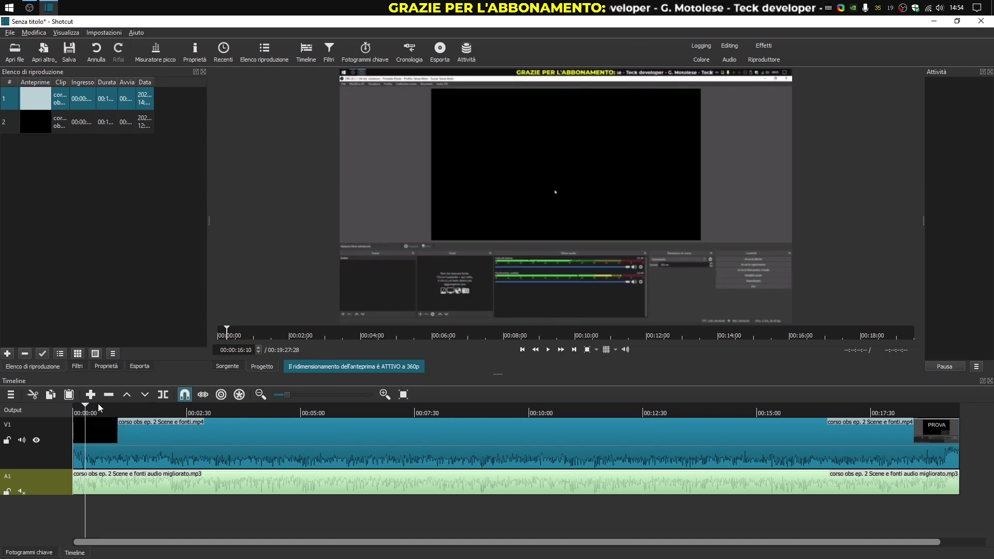
left_click(552, 353)
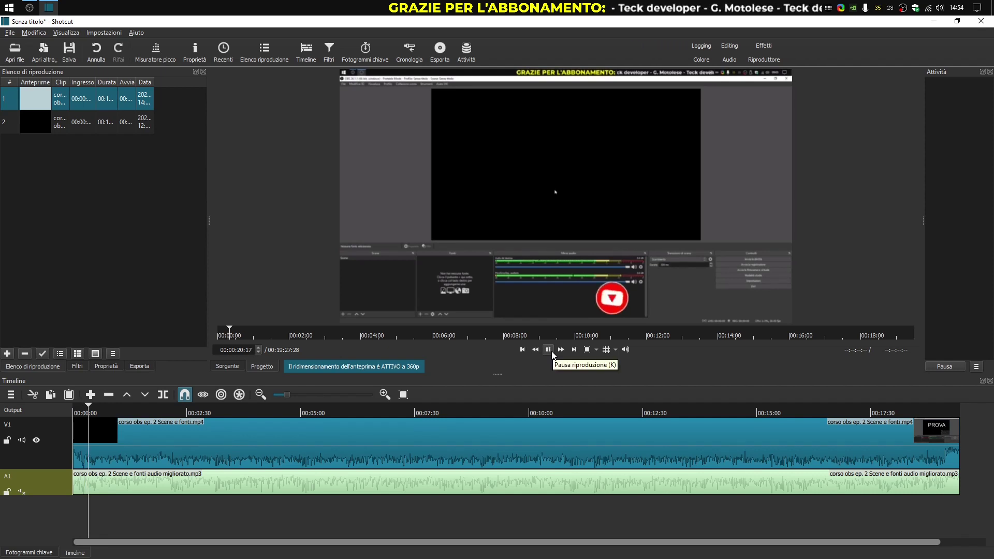
left_click(551, 353)
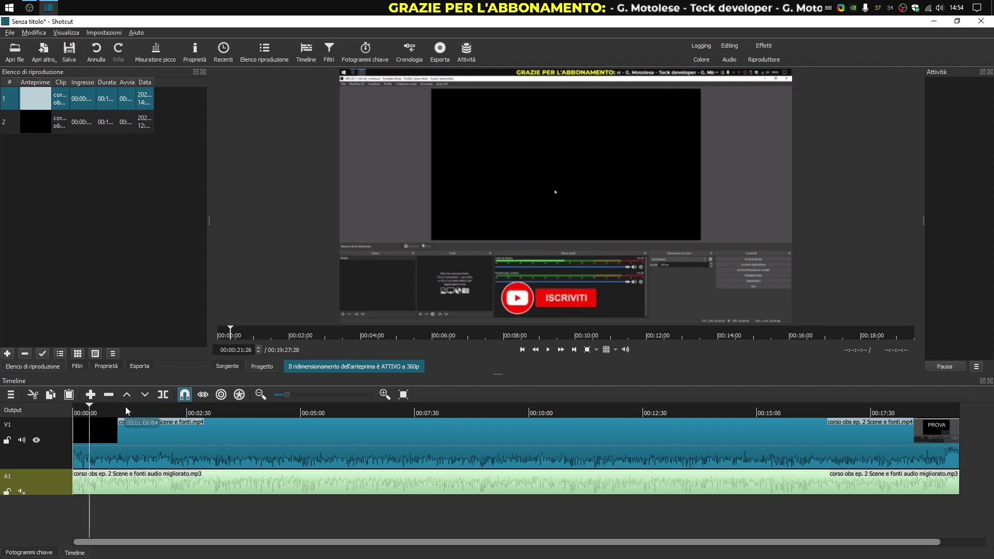
Step: Mute track V1, unmute track A1 and listen to the improved audio from about 00:00:15
left_click(86, 409)
left_click(85, 409)
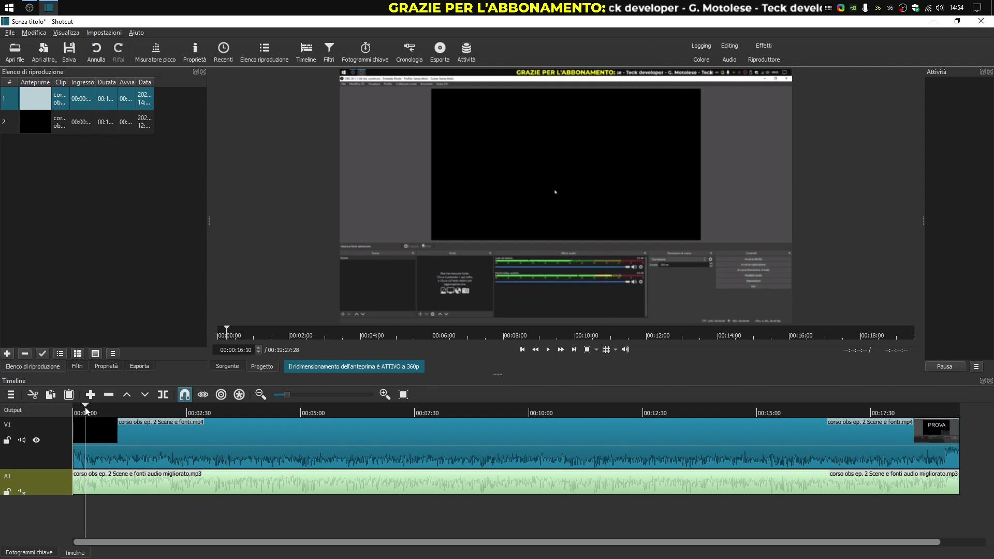
left_click(84, 409)
left_click(21, 440)
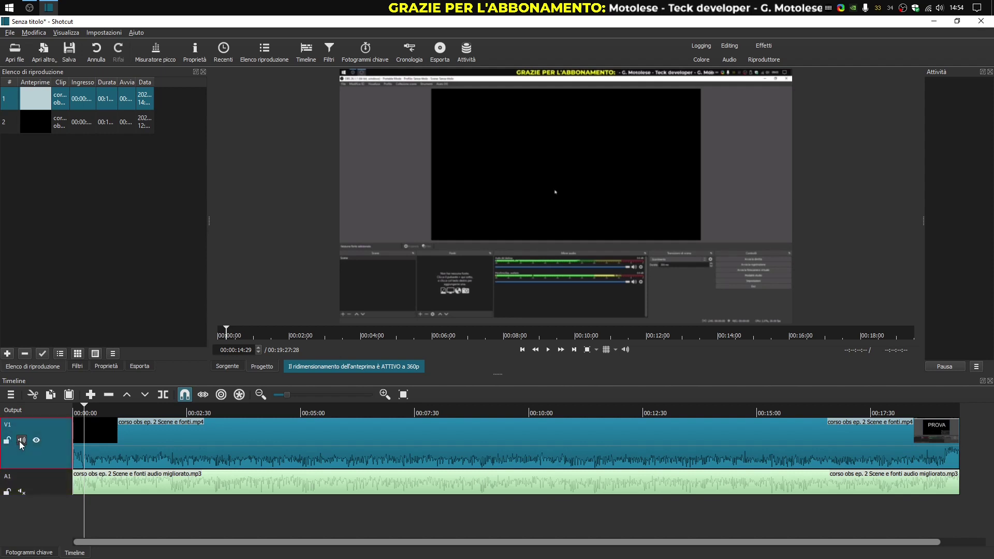
left_click(21, 491)
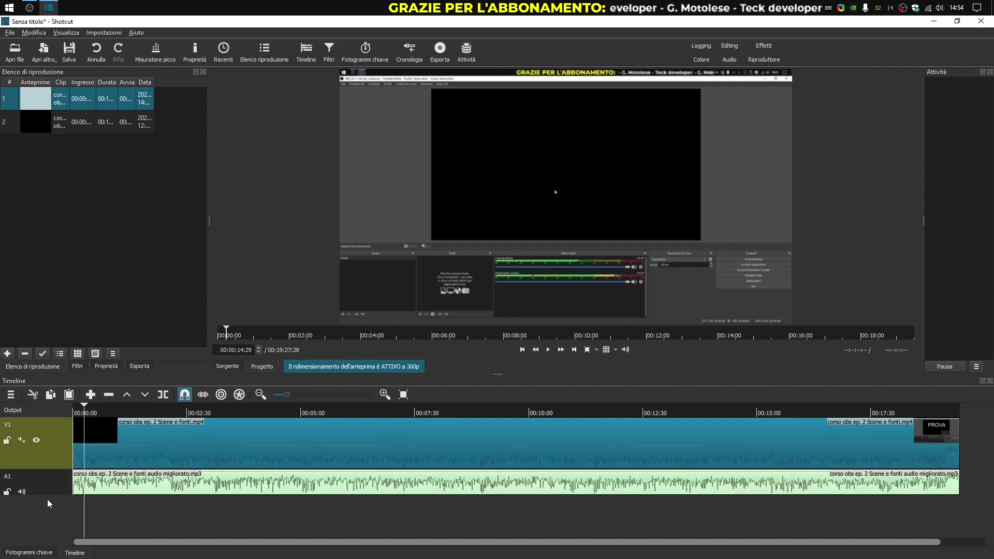
left_click(550, 353)
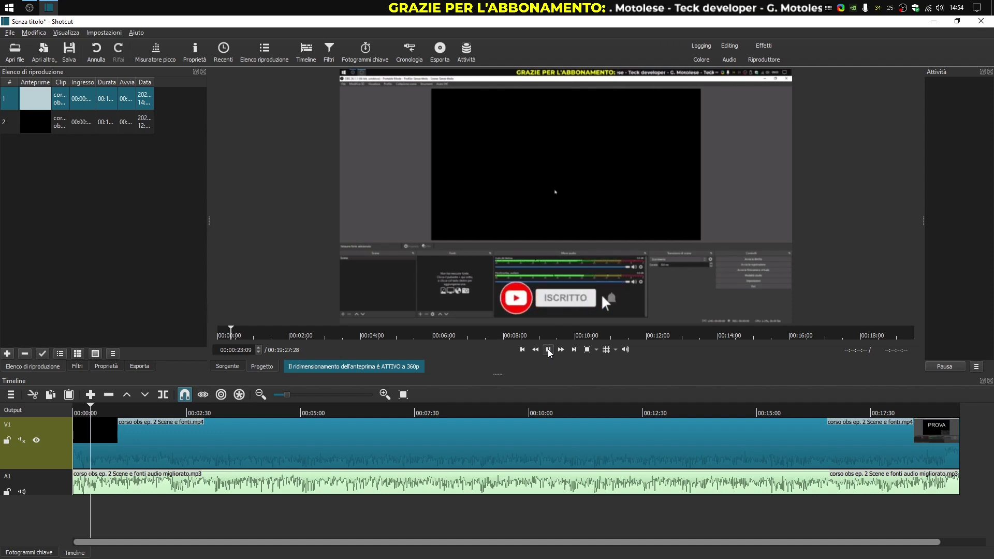
left_click(549, 350)
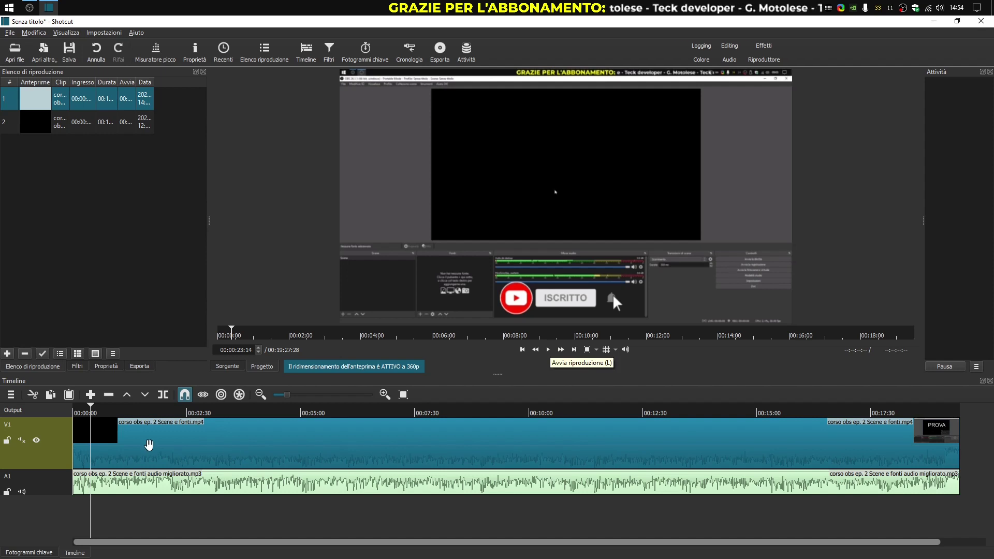
Step: Mute A1, unmute V1 and play the original audio briefly from about 00:01:56
left_click(162, 417)
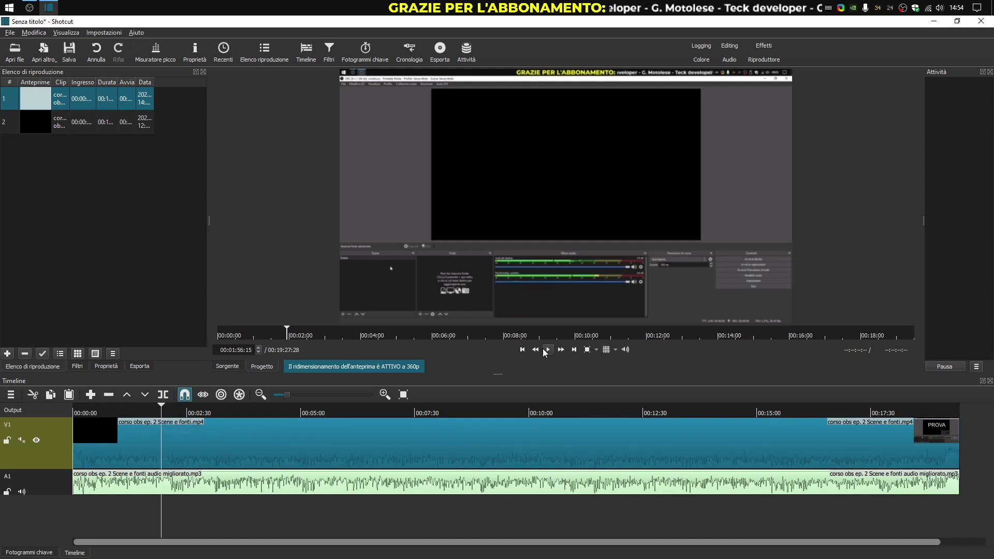
left_click(22, 492)
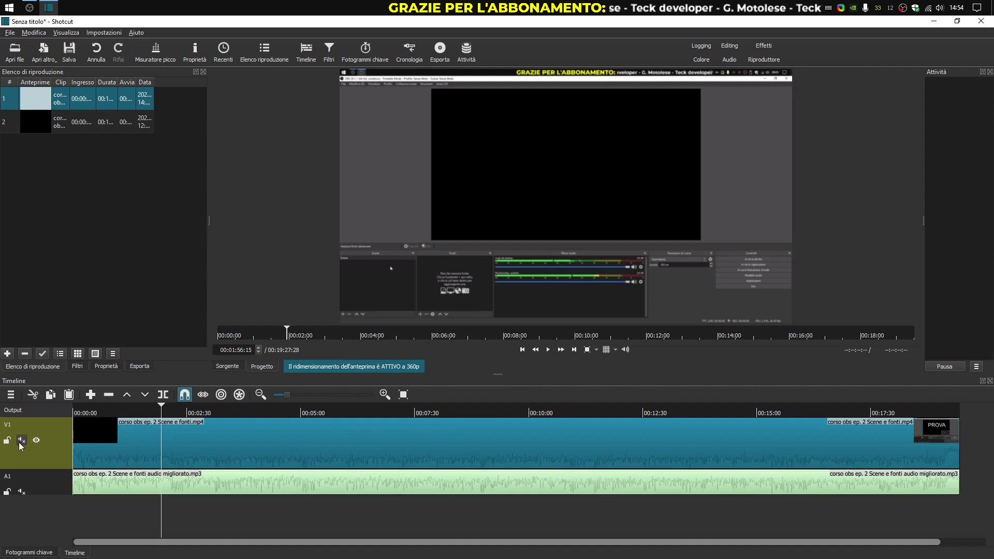
left_click(21, 441)
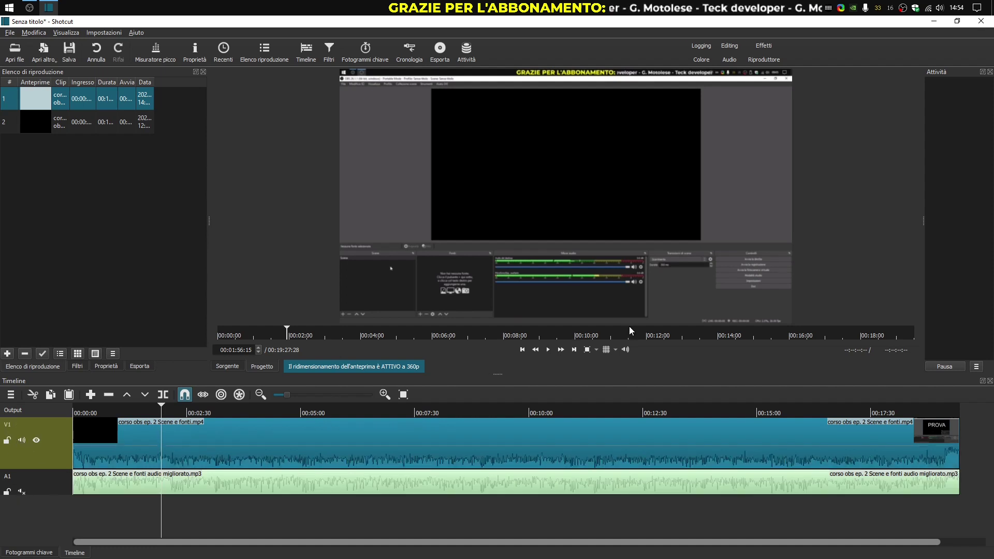
left_click(548, 350)
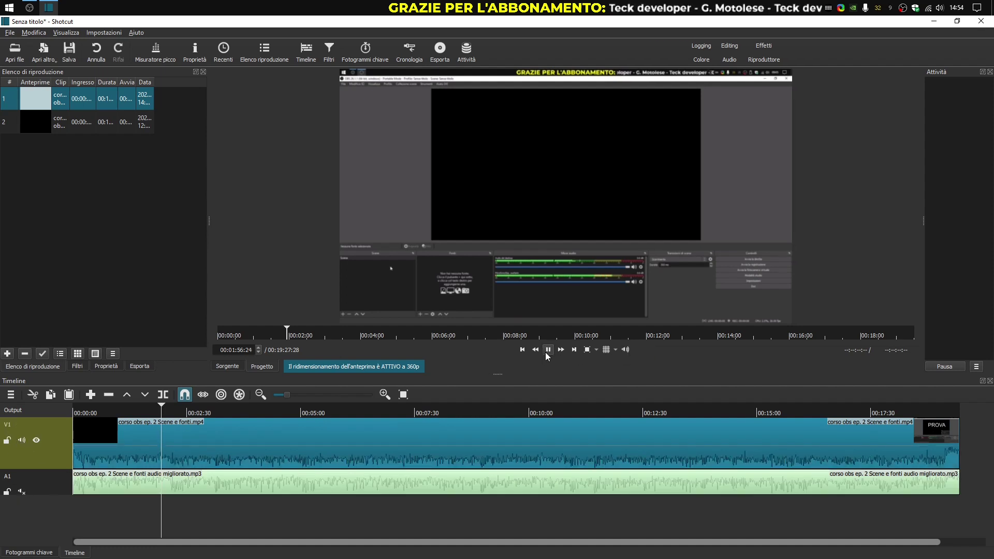
left_click(546, 353)
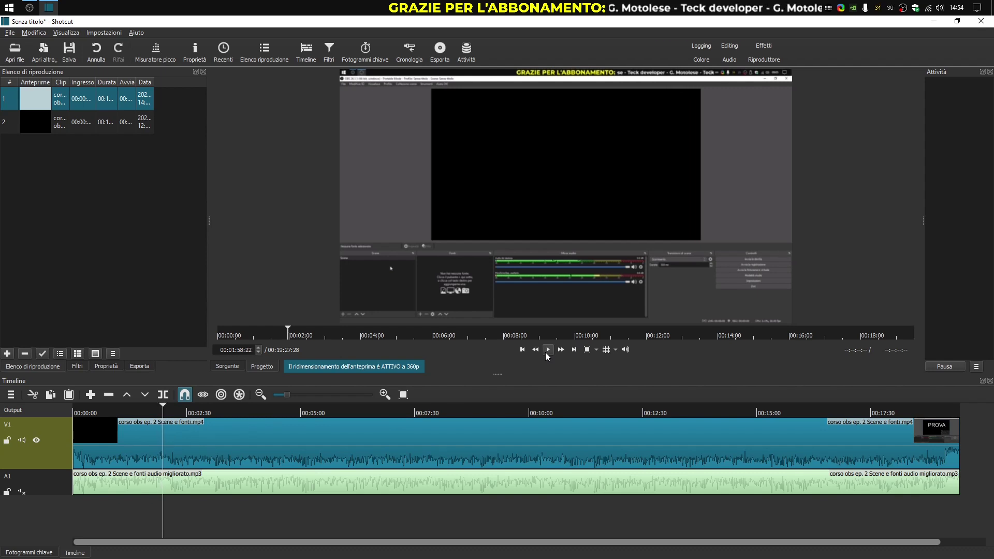
Step: Mute V1, unmute A1 and play the improved audio from about 00:01:49 for comparison
left_click(21, 440)
left_click(21, 492)
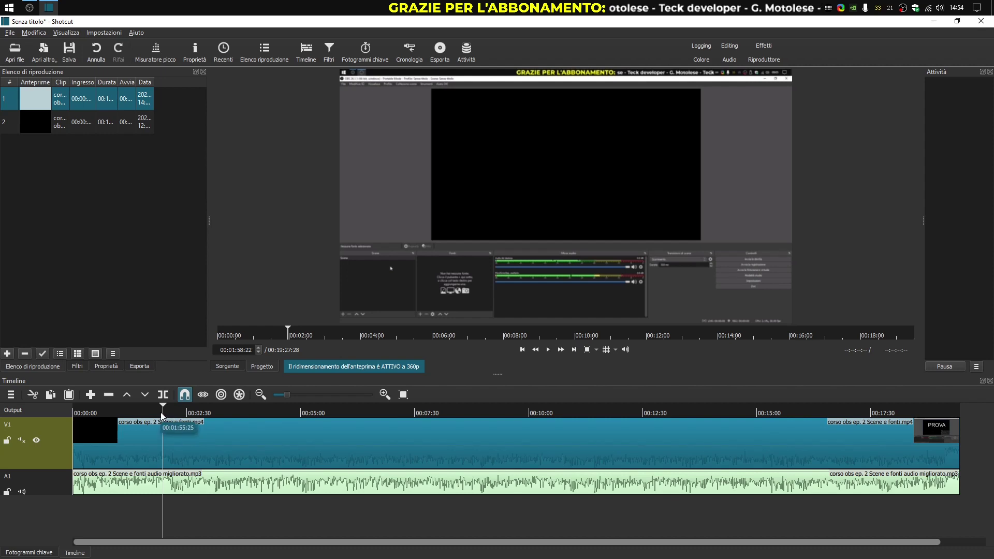
left_click_drag(160, 412, 156, 412)
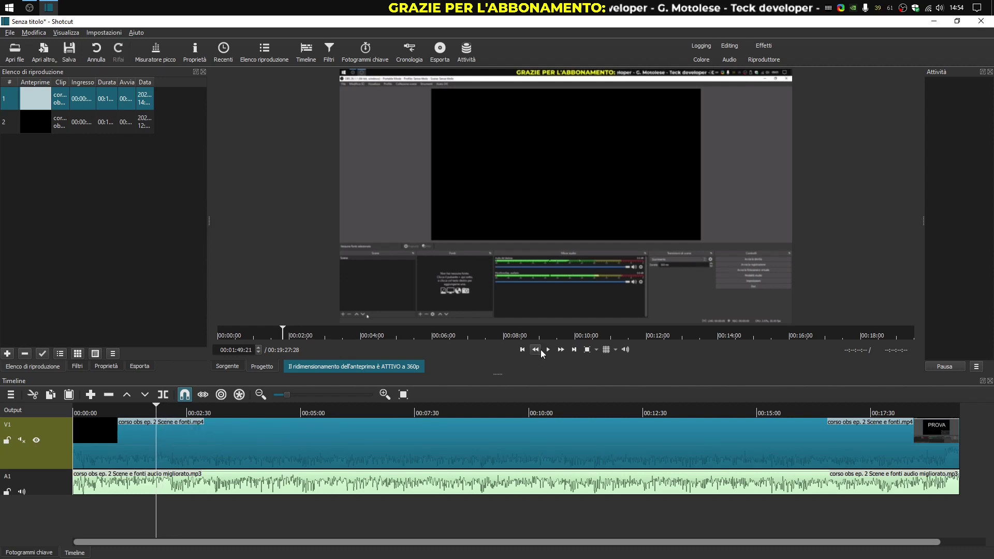
left_click(548, 352)
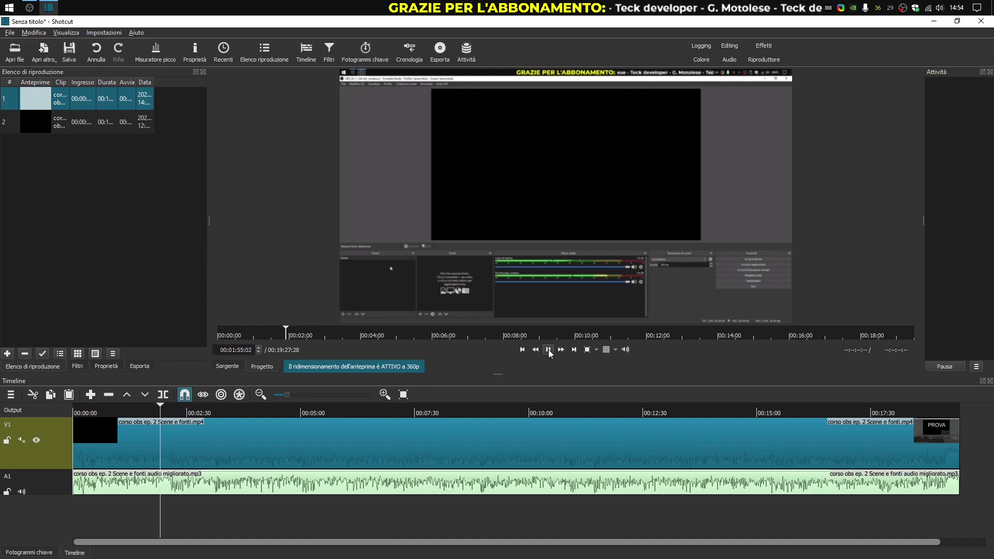
left_click(548, 351)
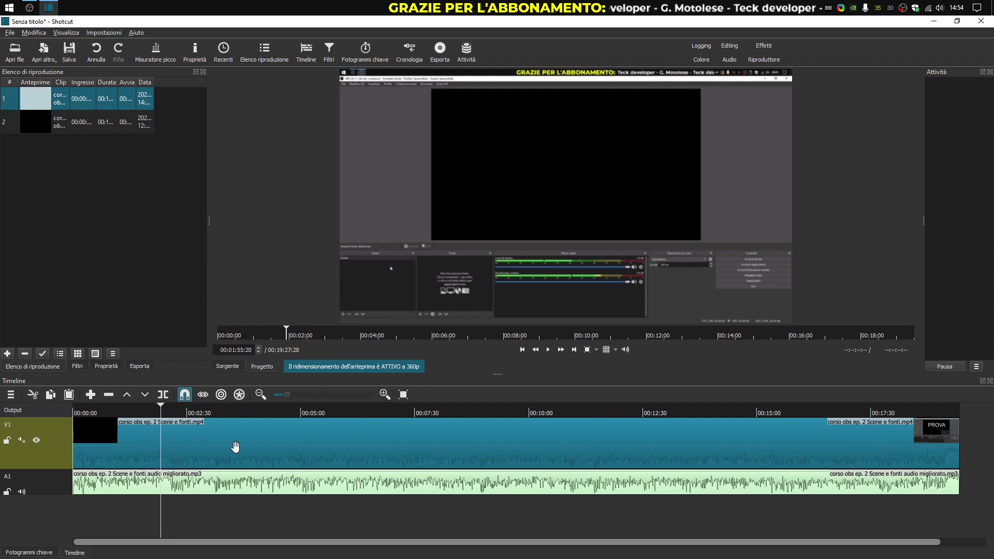
Step: Detach the original audio from the video clip on V1 and delete the detached audio clip
left_click(198, 459)
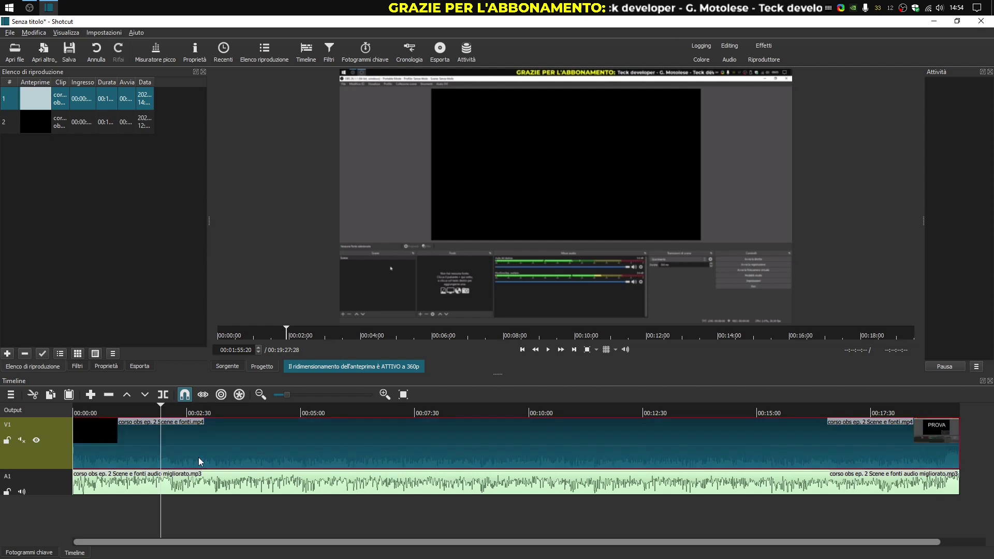
right_click(199, 461)
mouse_move(270, 510)
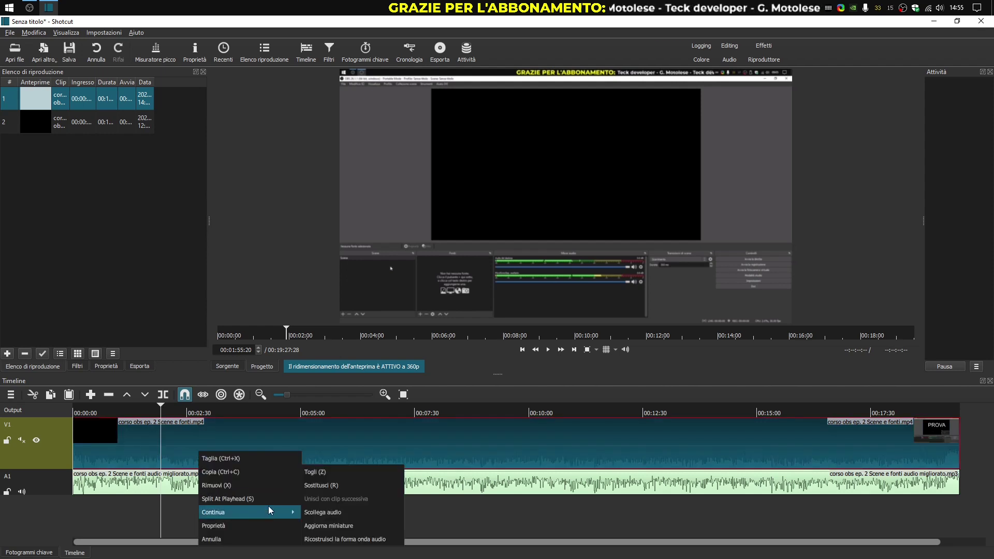
left_click(322, 512)
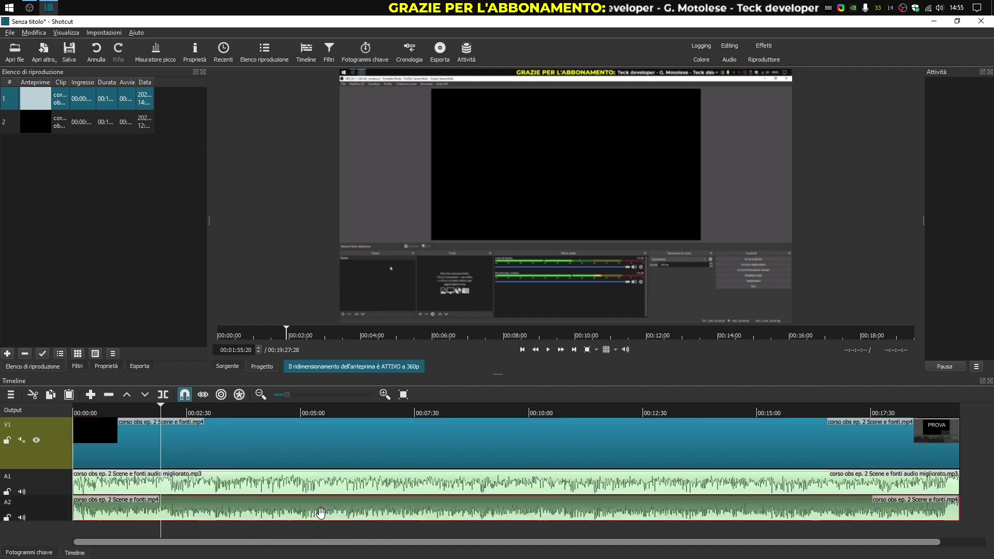
left_click(226, 507)
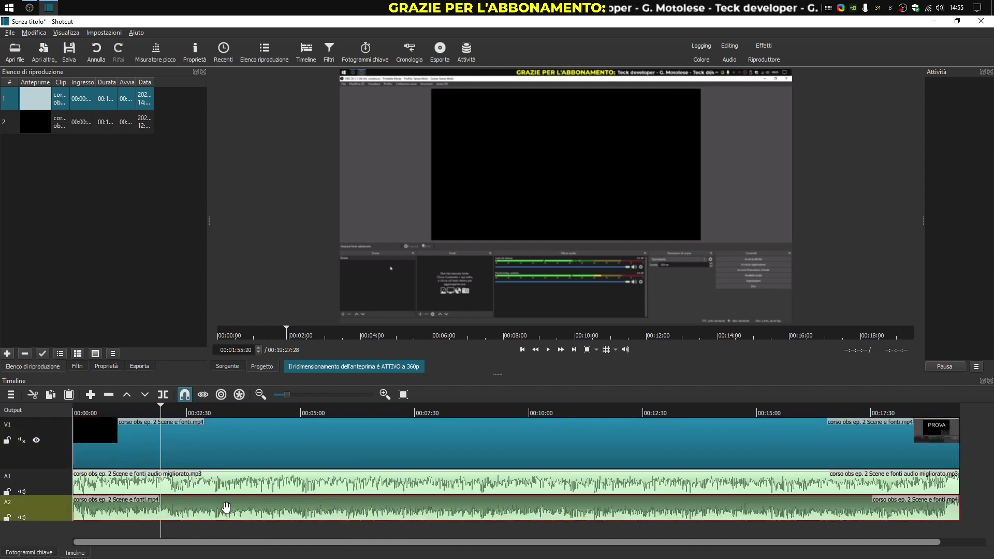
key("Delete")
Step: Remove the empty audio track A2 from the timeline
right_click(57, 502)
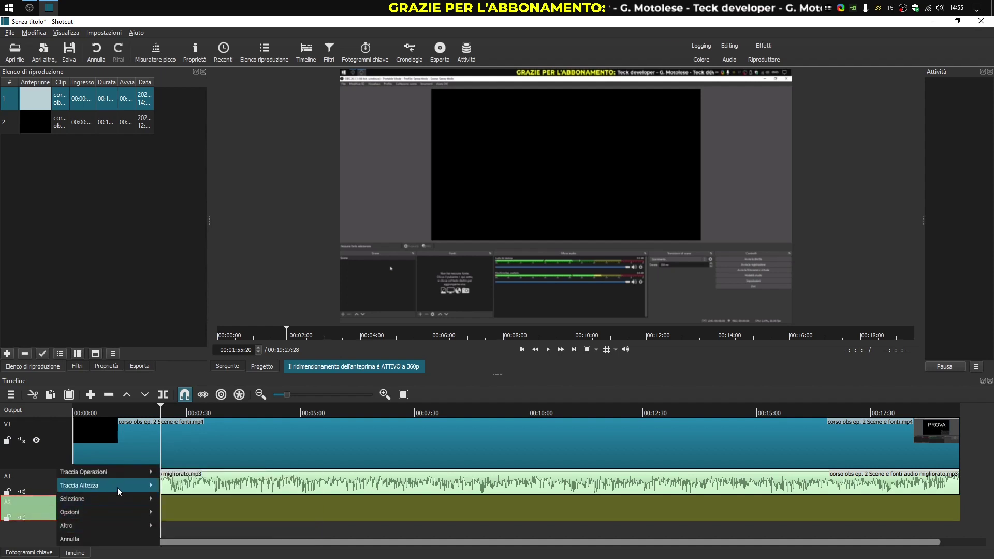
mouse_move(138, 473)
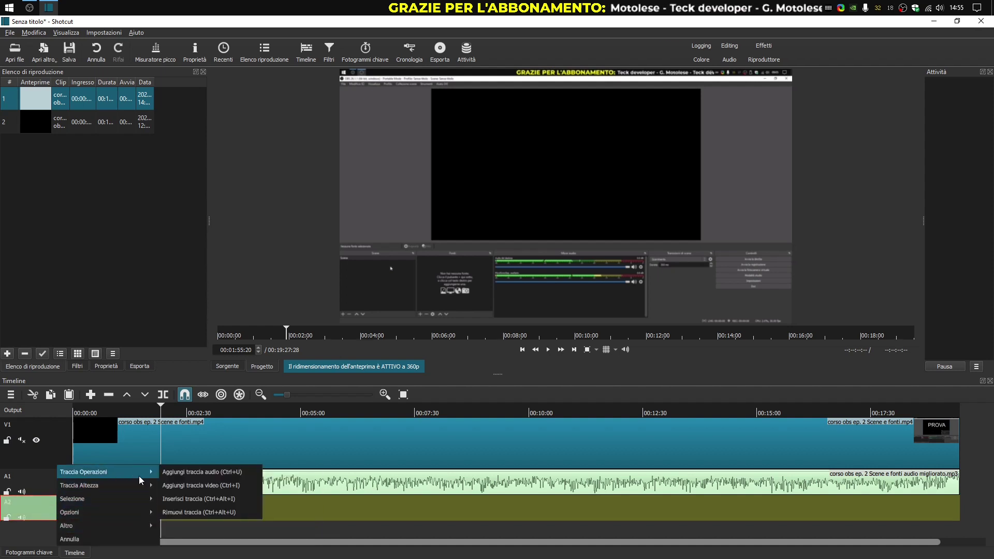
left_click(210, 513)
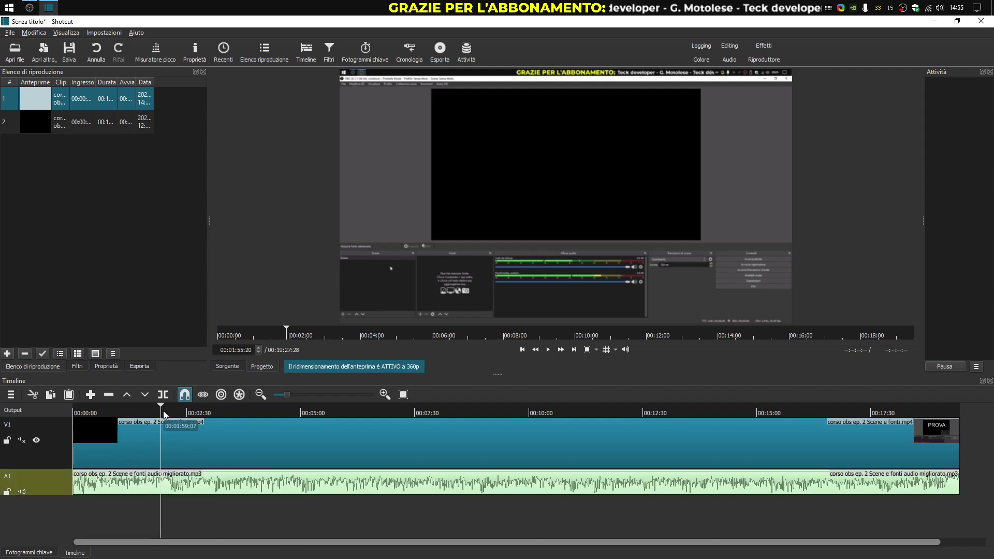
Step: Unmute track V1 and play the project from about 00:00:34 to check the replaced audio
left_click(23, 440)
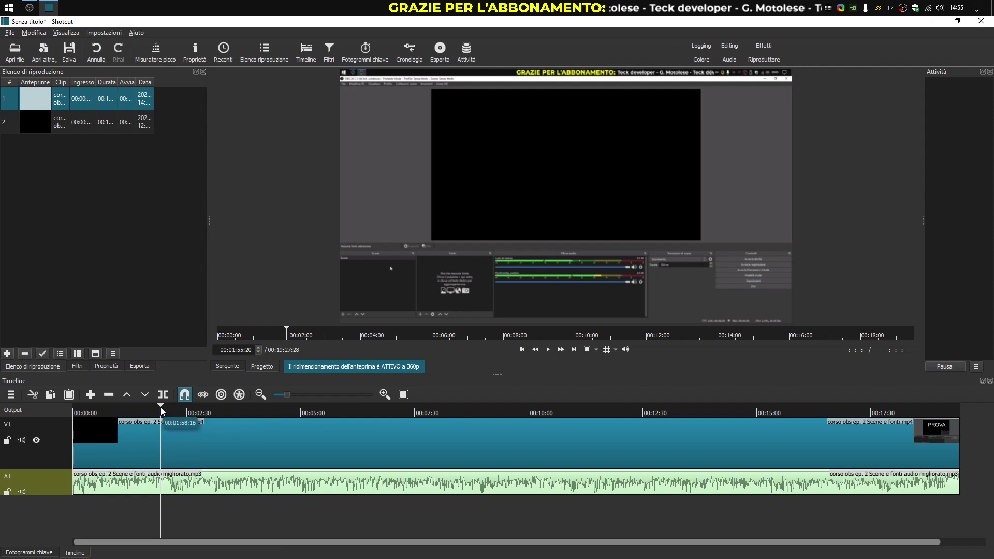
left_click_drag(161, 407, 99, 417)
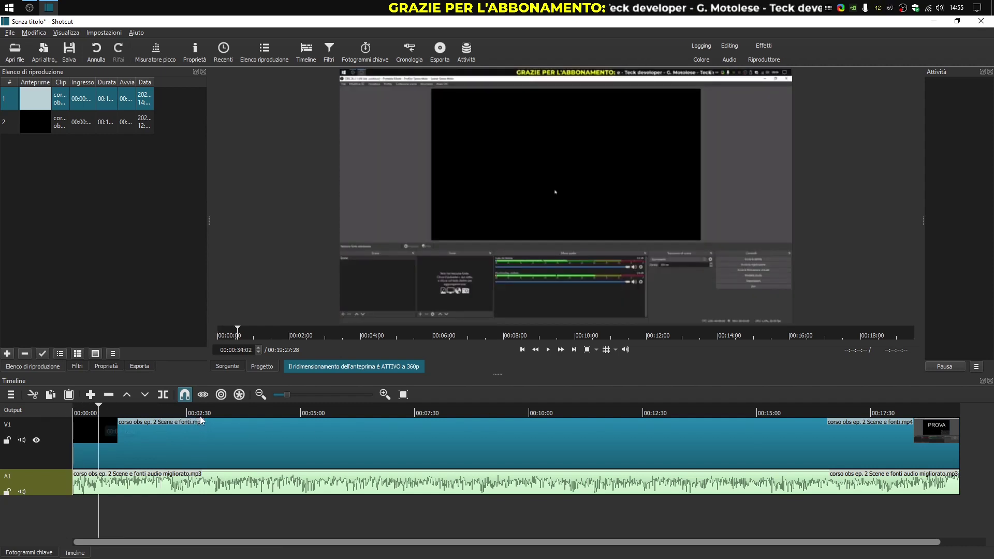
left_click(551, 352)
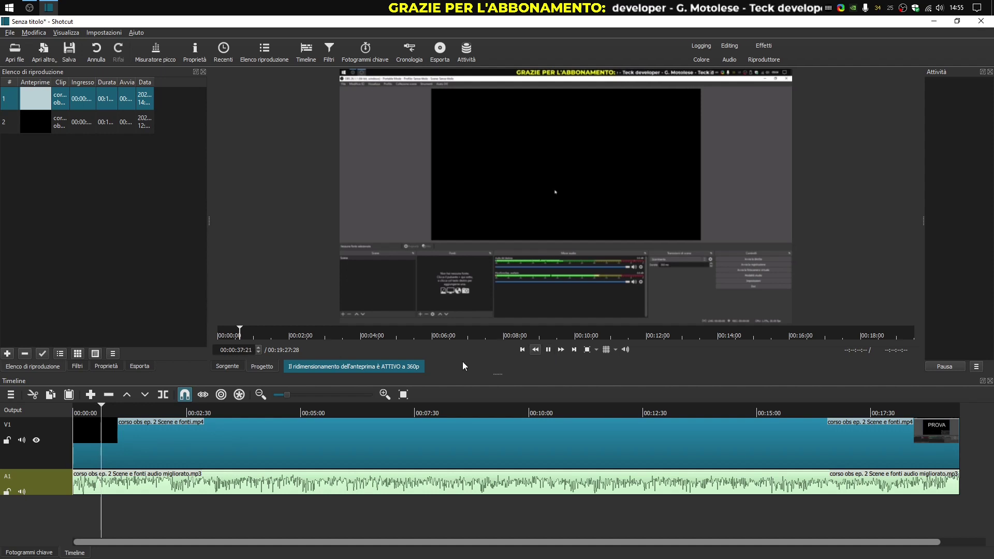
Step: Play the project from about 00:06:37 and again from about 00:19:06 to check audio and video sync
left_click(375, 412)
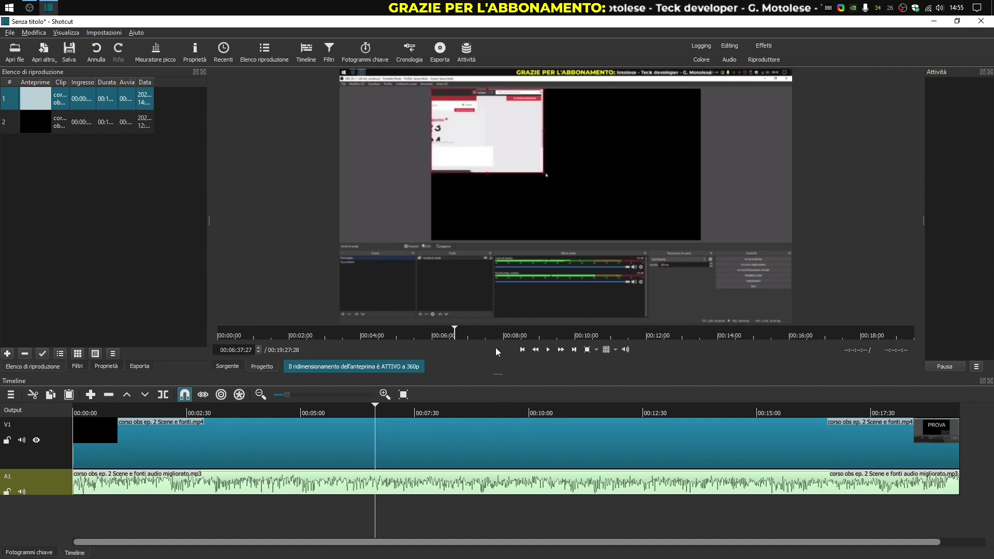
left_click(548, 350)
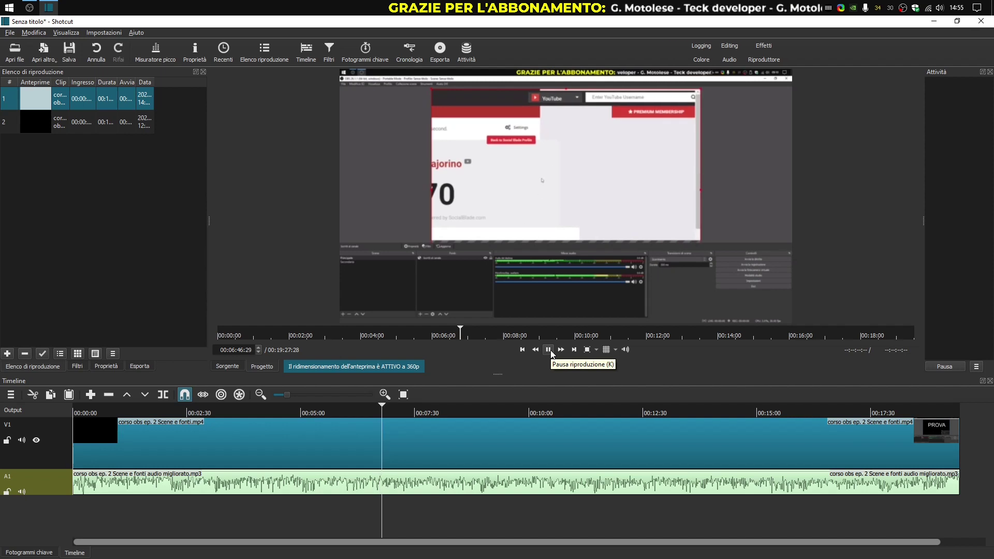
left_click(550, 351)
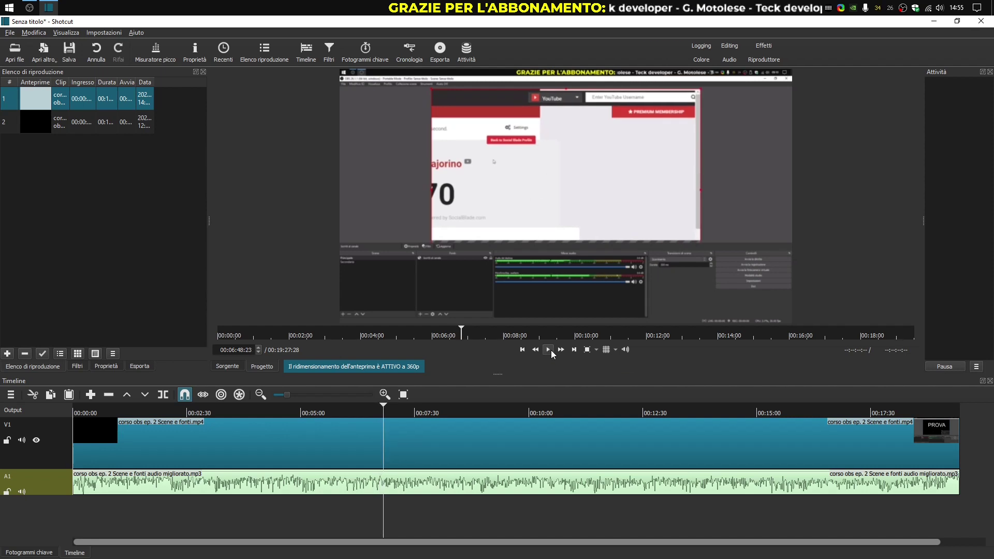
left_click_drag(896, 412, 946, 407)
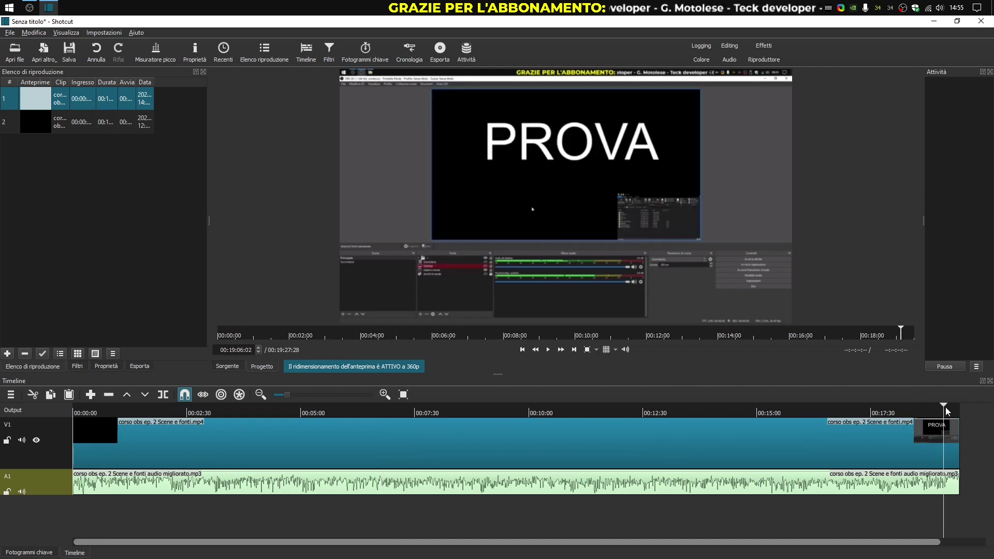
left_click(548, 350)
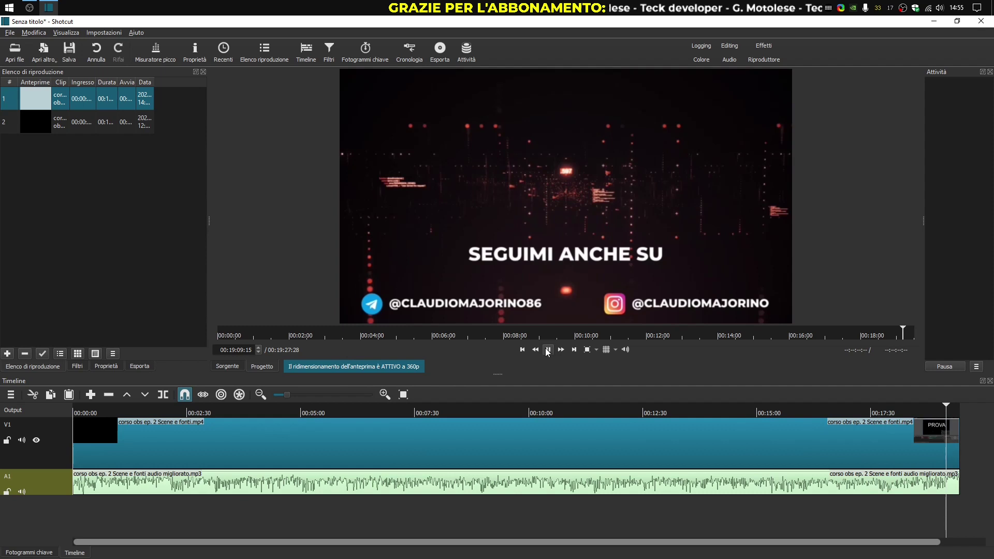
left_click(548, 351)
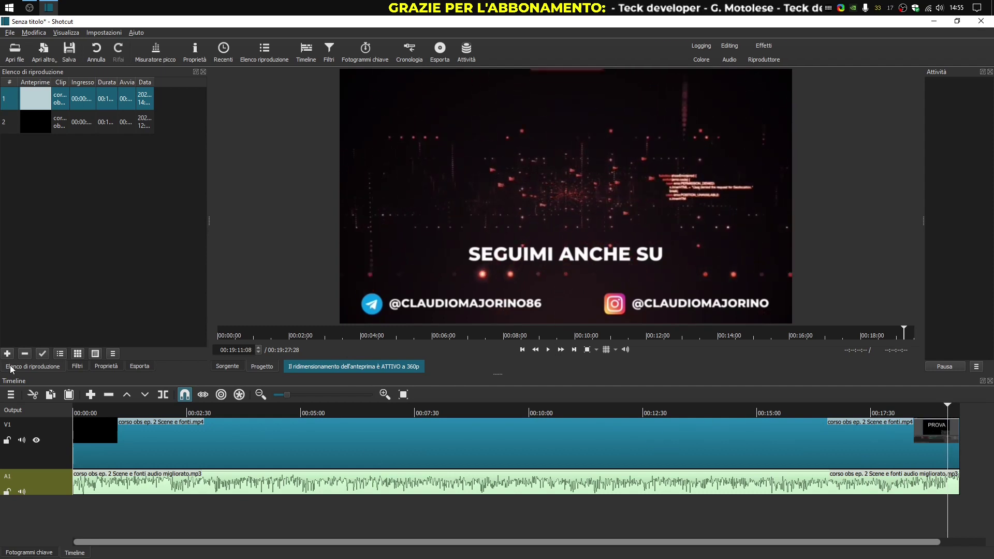
Step: Set up the timeline export with the YouTube preset and an audio bitrate of 192k, and review its video settings
left_click(434, 51)
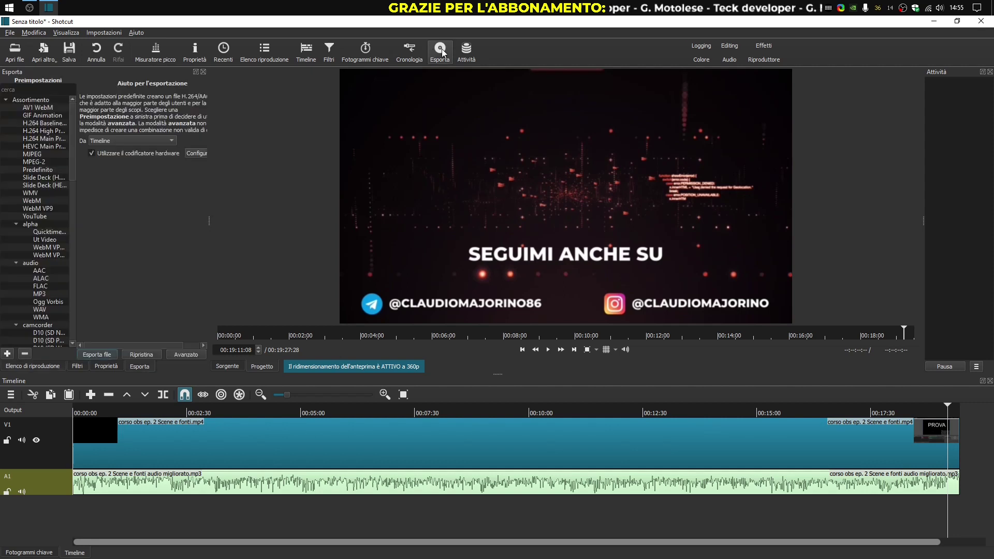
left_click(34, 217)
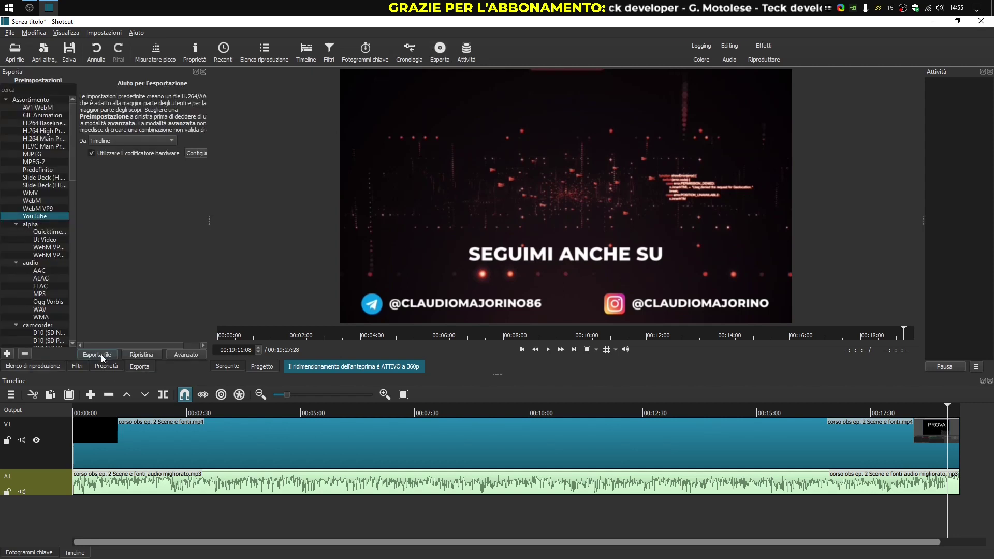
left_click(184, 354)
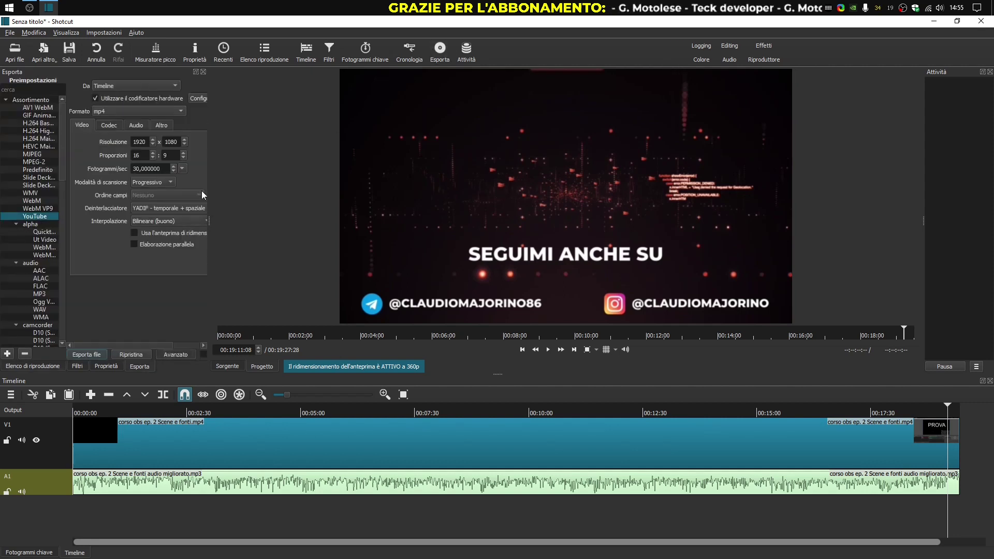
left_click(138, 124)
left_click(166, 191)
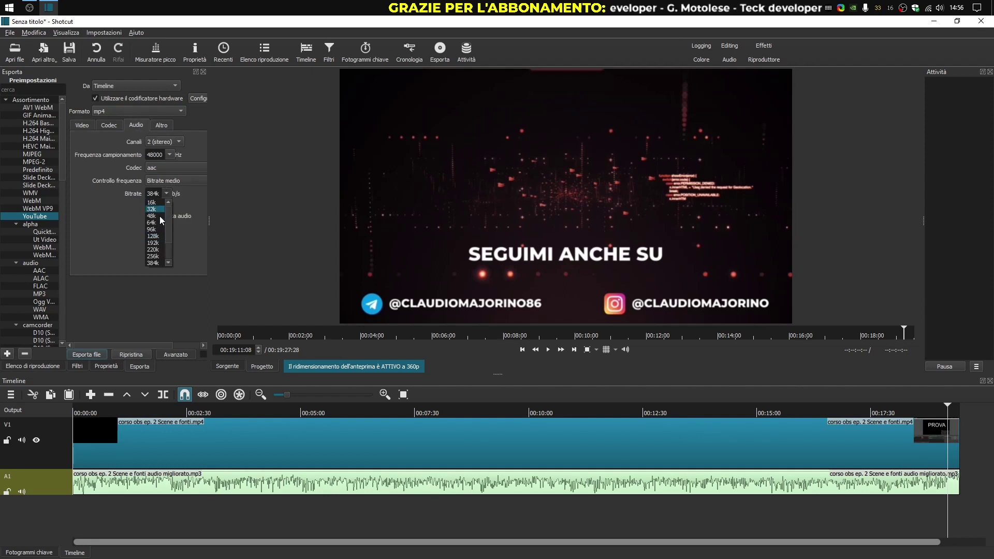
left_click(157, 243)
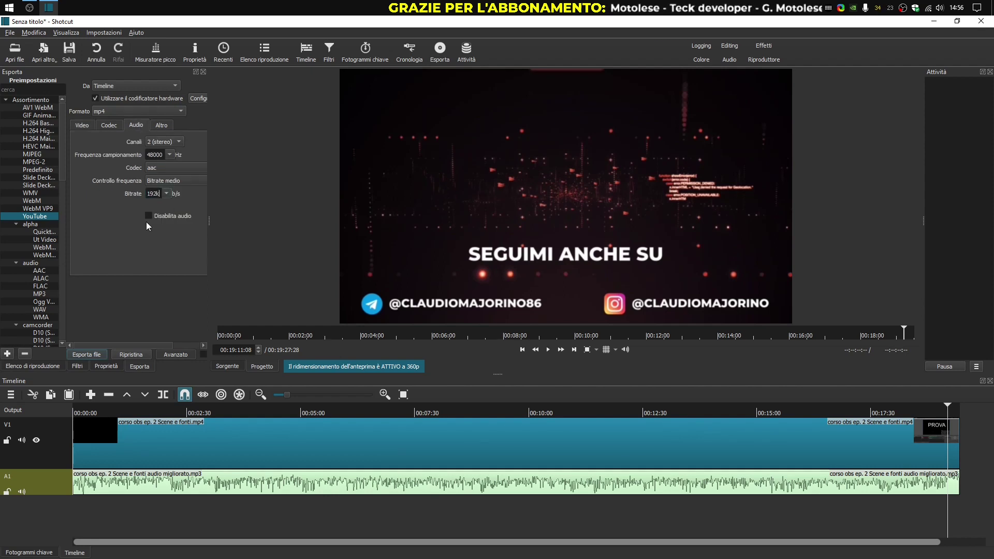
left_click(82, 125)
Step: Export the video to the Desktop as "corso obs ep. 2 Scene e fonti con audio migliorato.mp4" and widen the job list
left_click(97, 352)
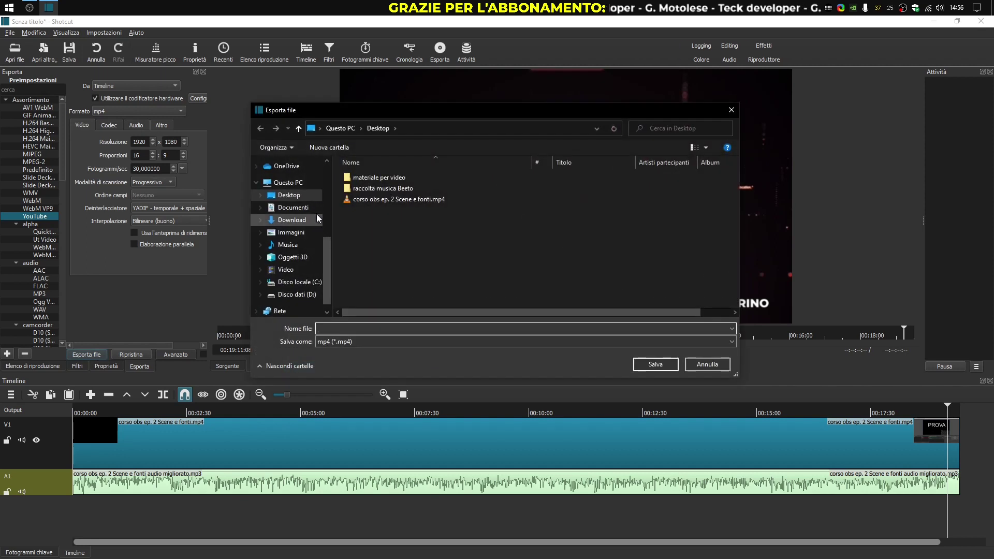
left_click(405, 200)
left_click(396, 327)
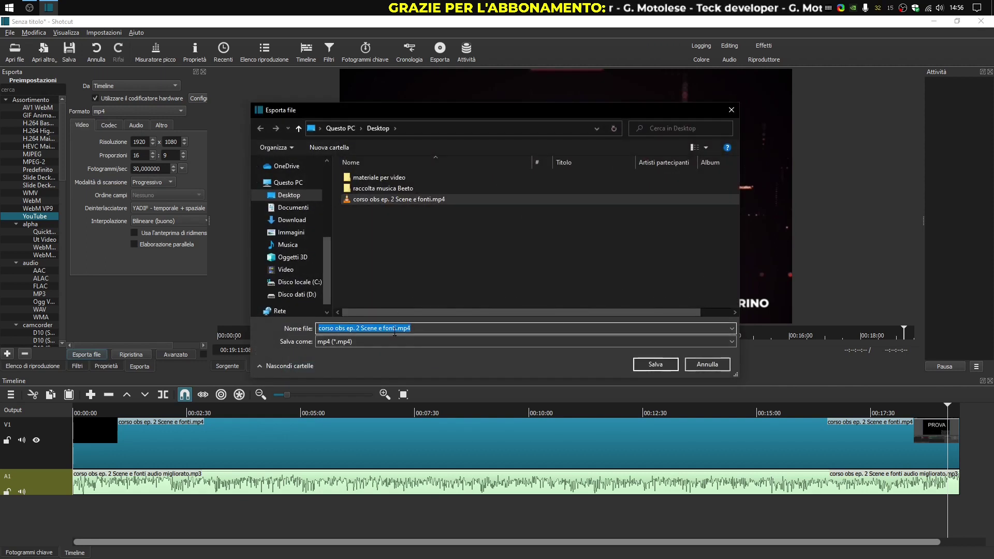
left_click(397, 329)
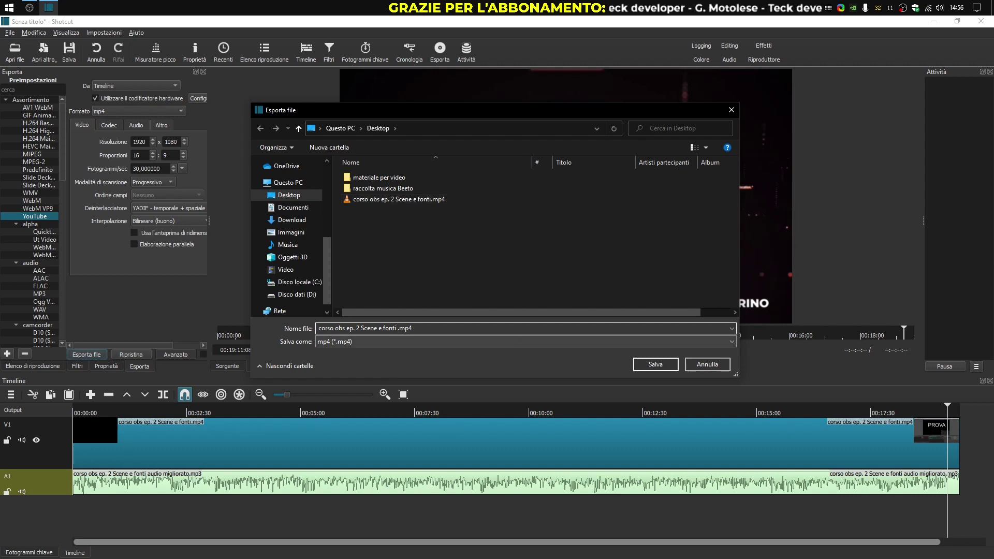
type("con audio mi")
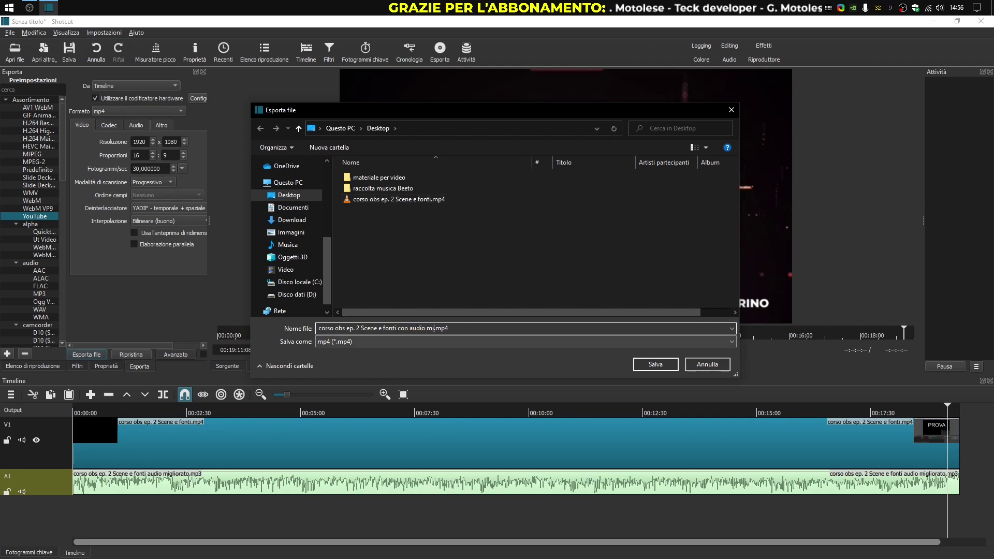
type("gliorato")
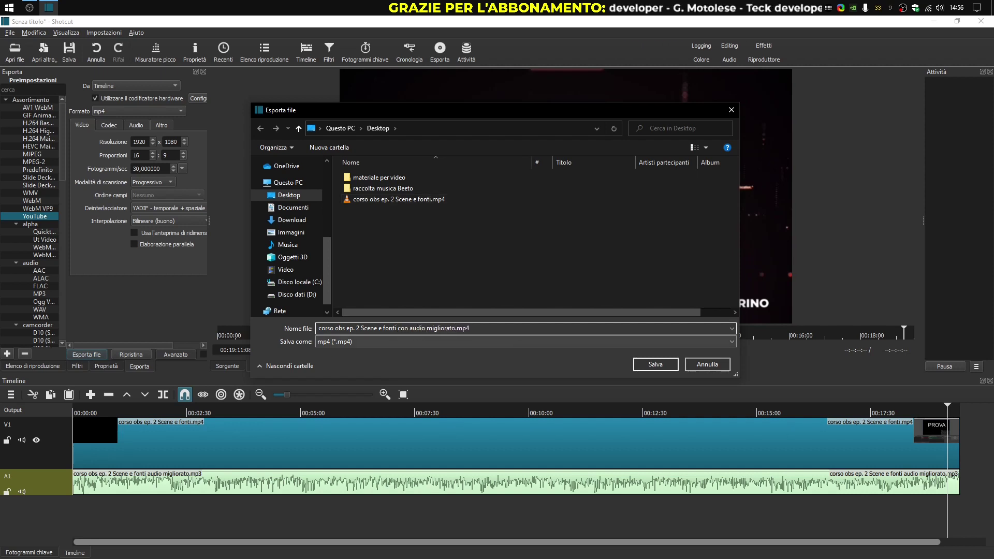
key("Return")
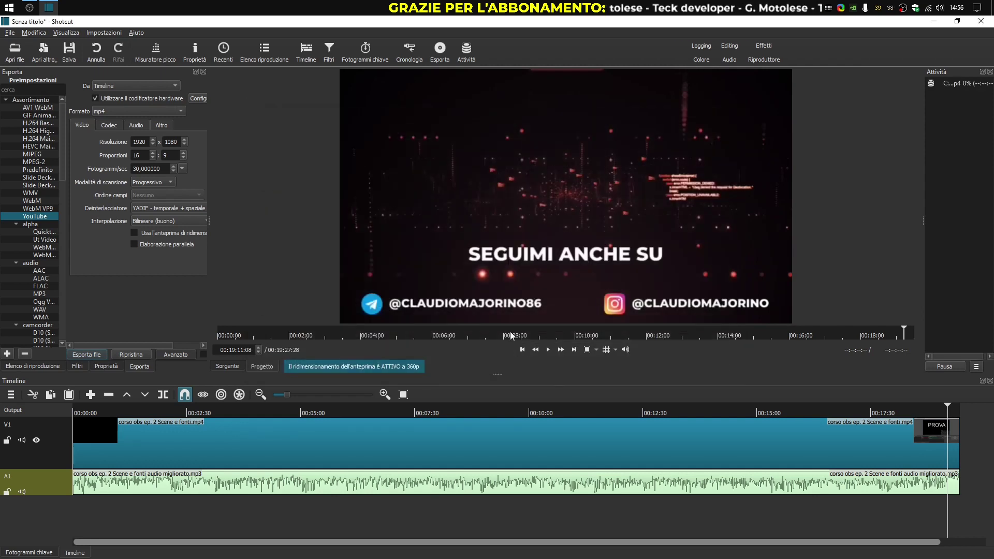
left_click_drag(923, 217, 803, 223)
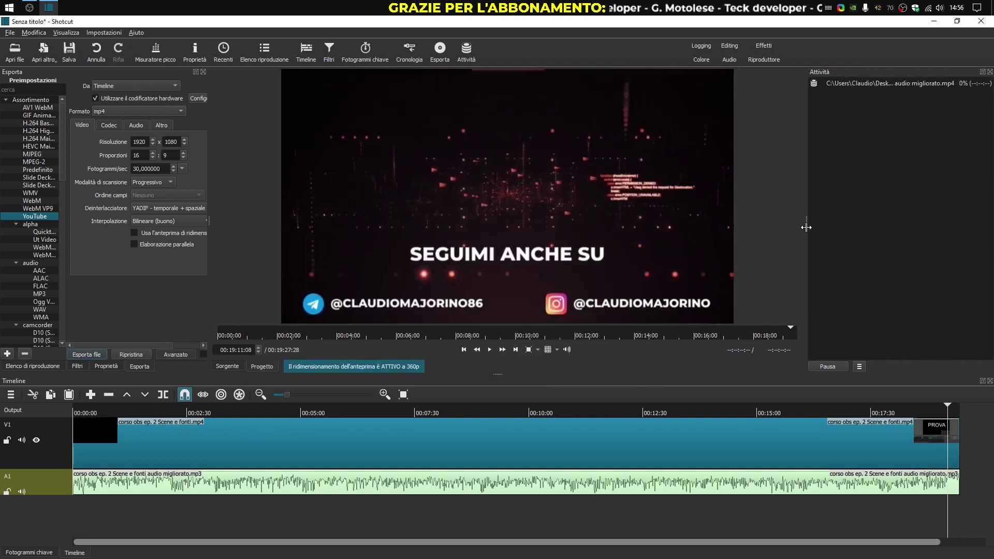